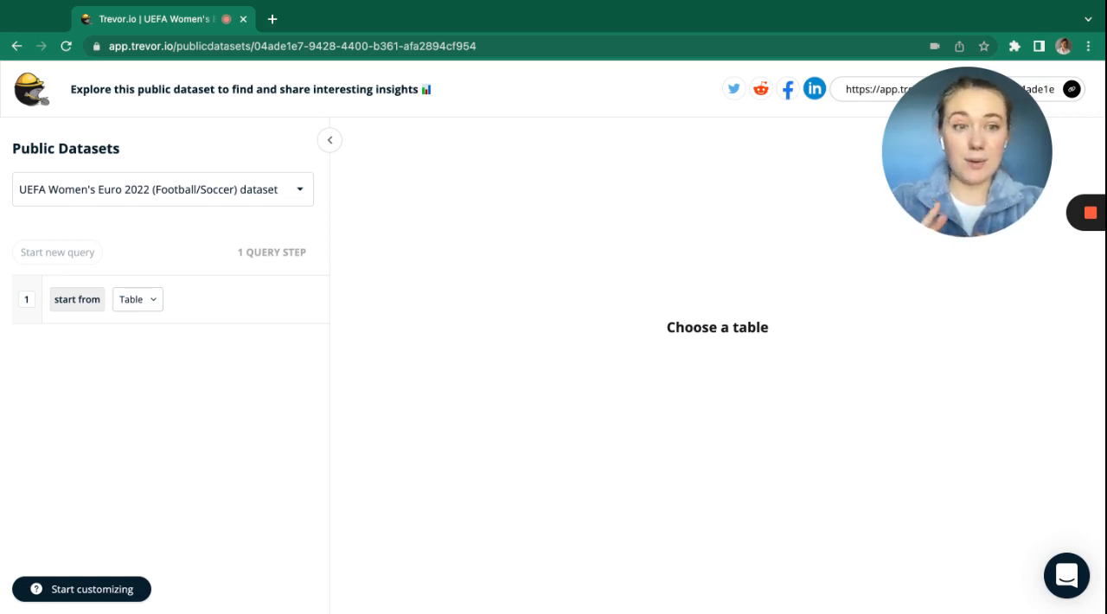
Start a query from the stadiums table and join the matches table on stadium_id = s.id, bringing in all matching rows.
{"action": "left_click", "coordinate": [137, 299]}
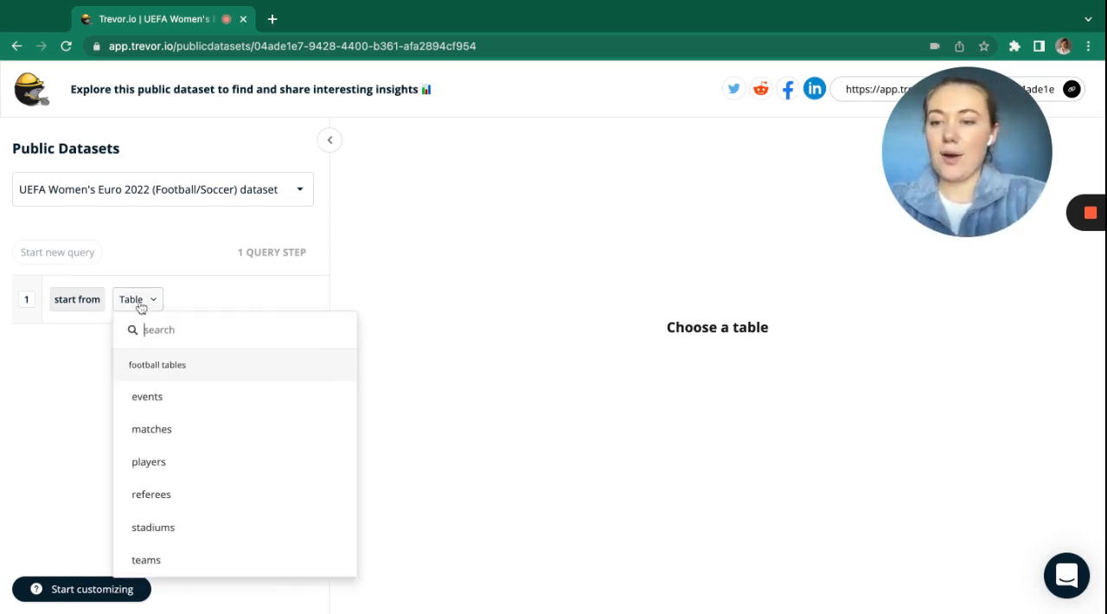
{"action": "left_click", "coordinate": [191, 526]}
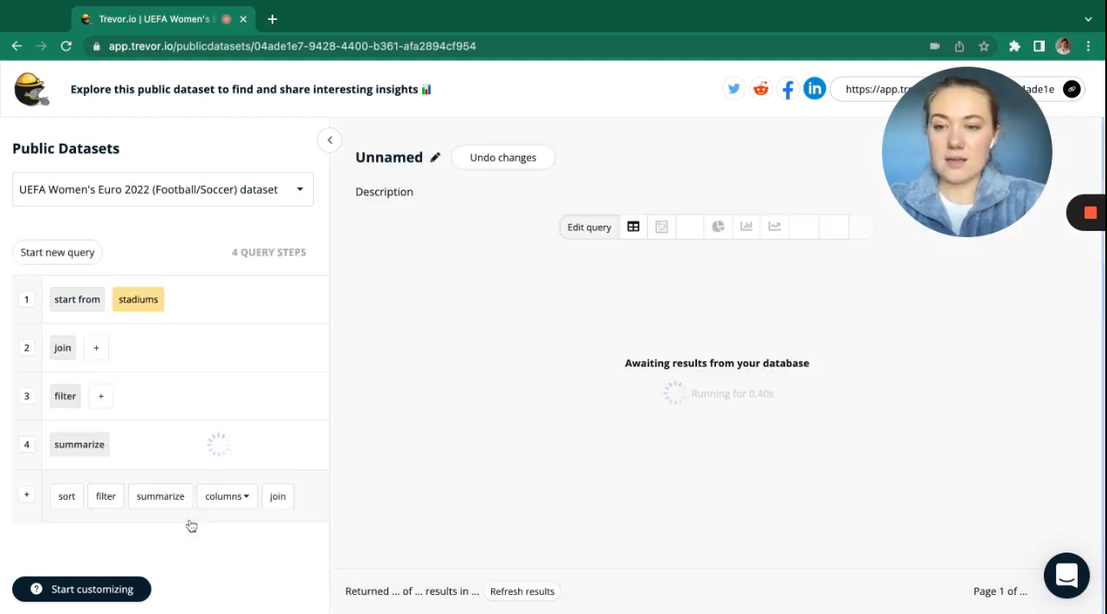
{"action": "left_click", "coordinate": [95, 349]}
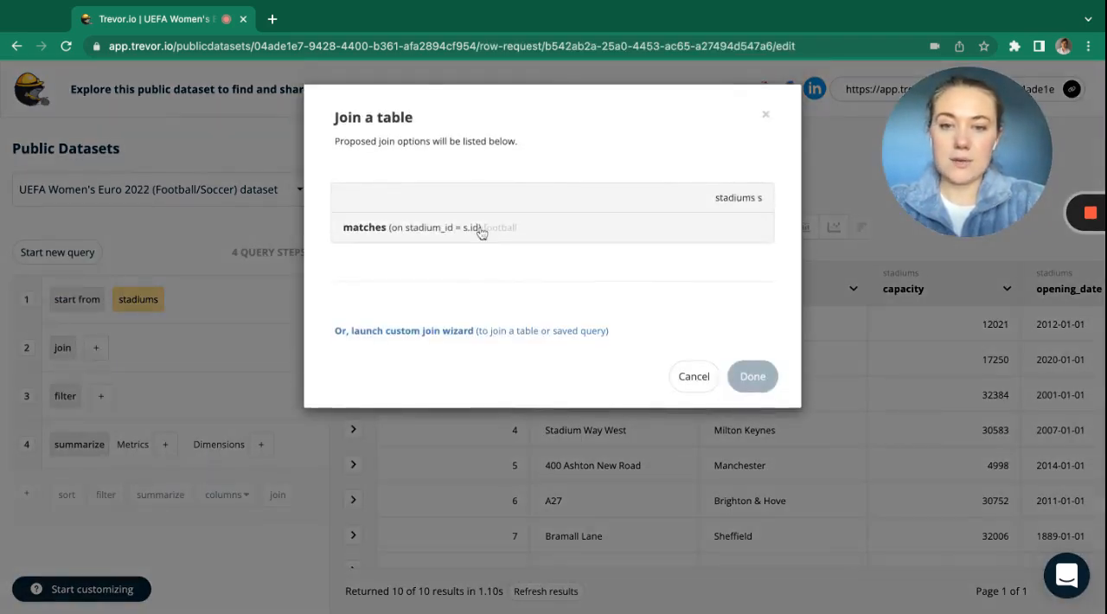
{"action": "left_click", "coordinate": [480, 229]}
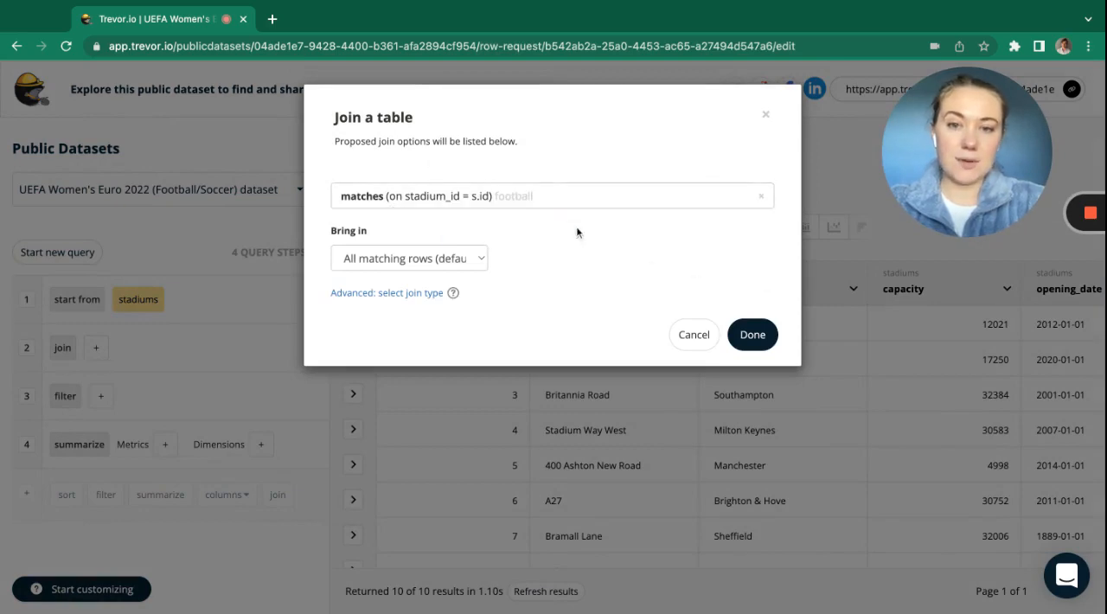
{"action": "left_click", "coordinate": [749, 335]}
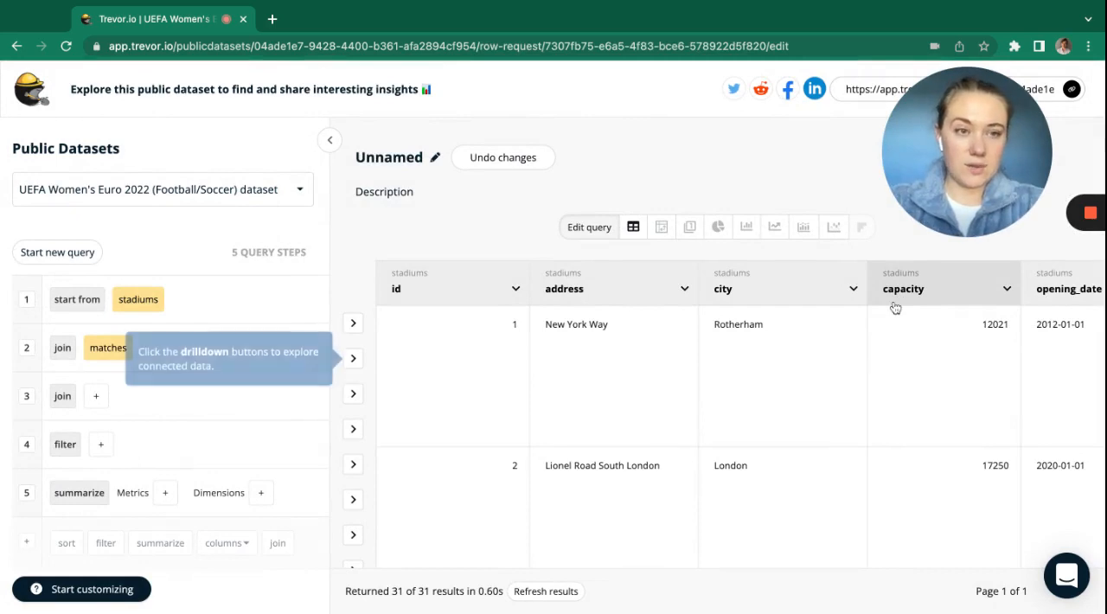
Open the column visibility settings and hide the stadiums id, address, city and opening_date columns.
{"action": "scroll", "coordinate": [828, 419], "scroll_direction": "right", "scroll_amount": 10}
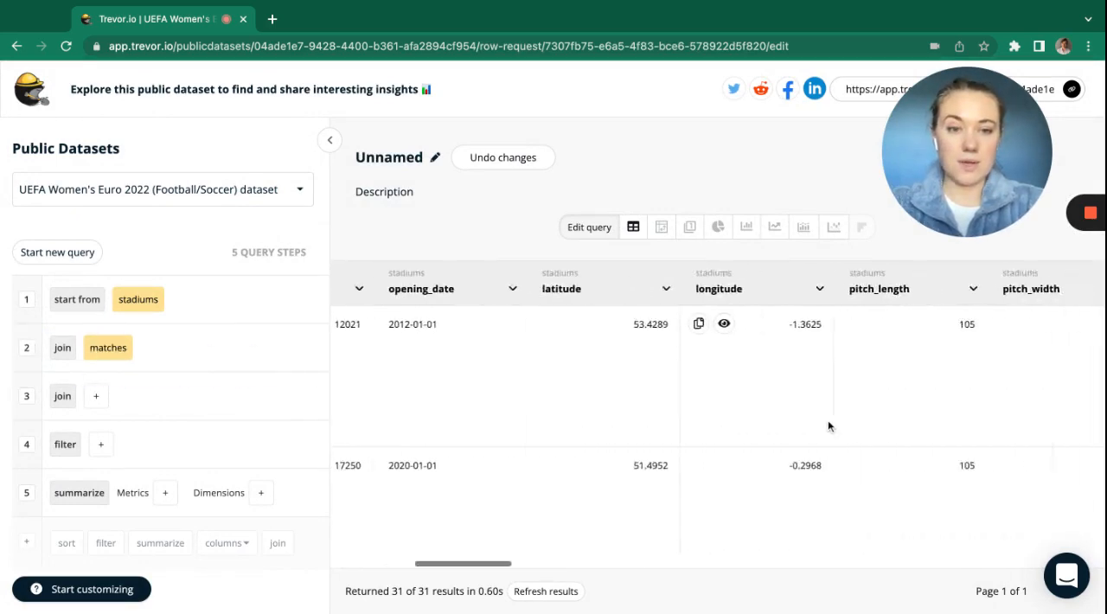
{"action": "scroll", "coordinate": [828, 426], "scroll_direction": "right", "scroll_amount": 10}
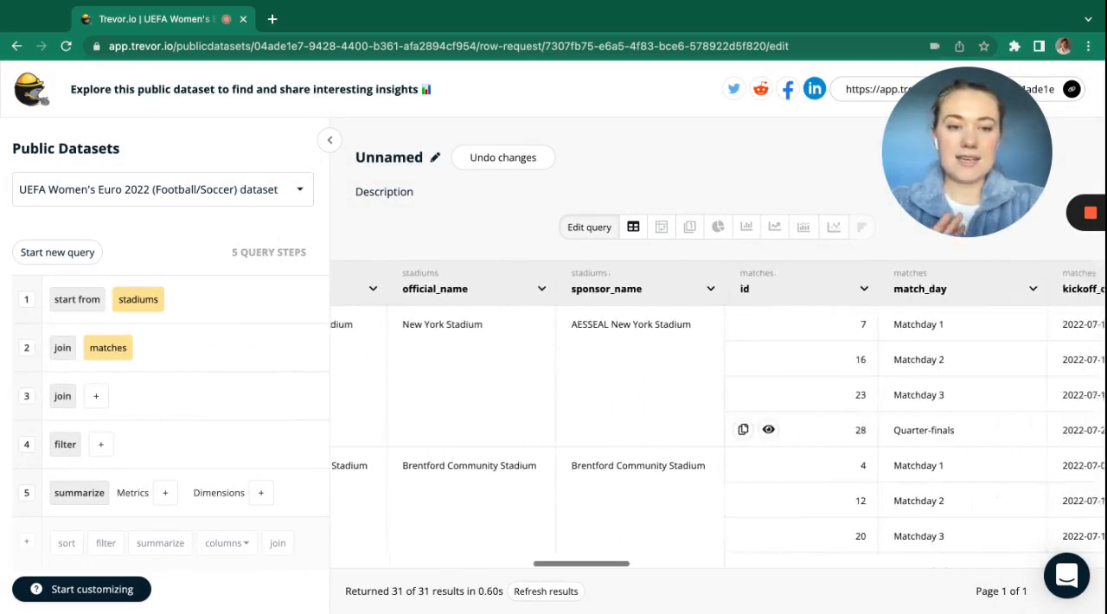
{"action": "scroll", "coordinate": [828, 426], "scroll_direction": "right", "scroll_amount": 2}
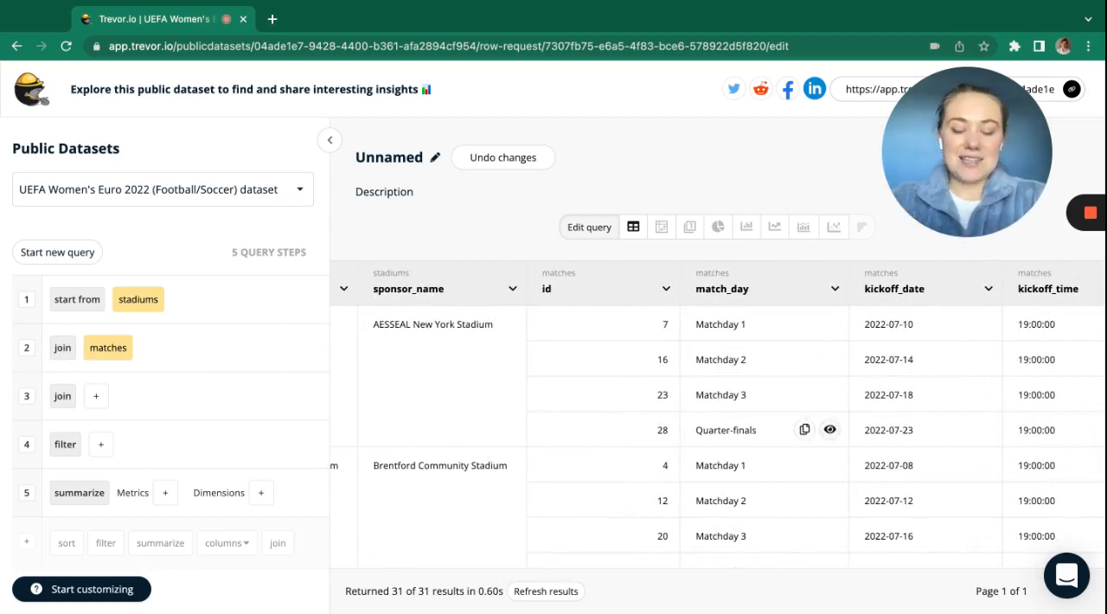
{"action": "scroll", "coordinate": [828, 427], "scroll_direction": "left", "scroll_amount": 20}
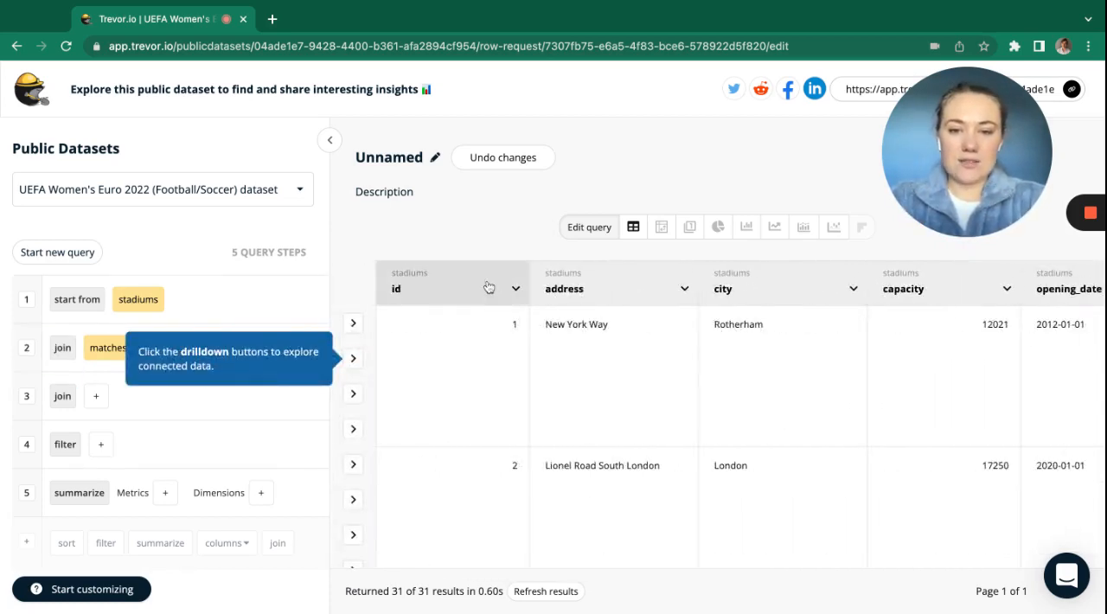
{"action": "left_click", "coordinate": [489, 288]}
{"action": "left_click", "coordinate": [487, 422]}
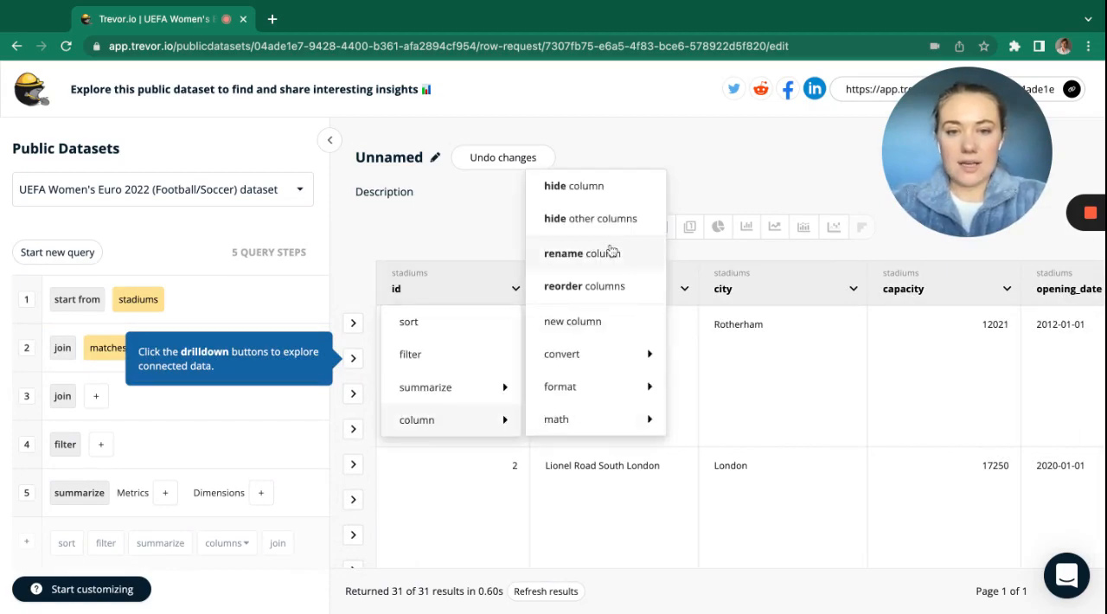
{"action": "left_click", "coordinate": [573, 187]}
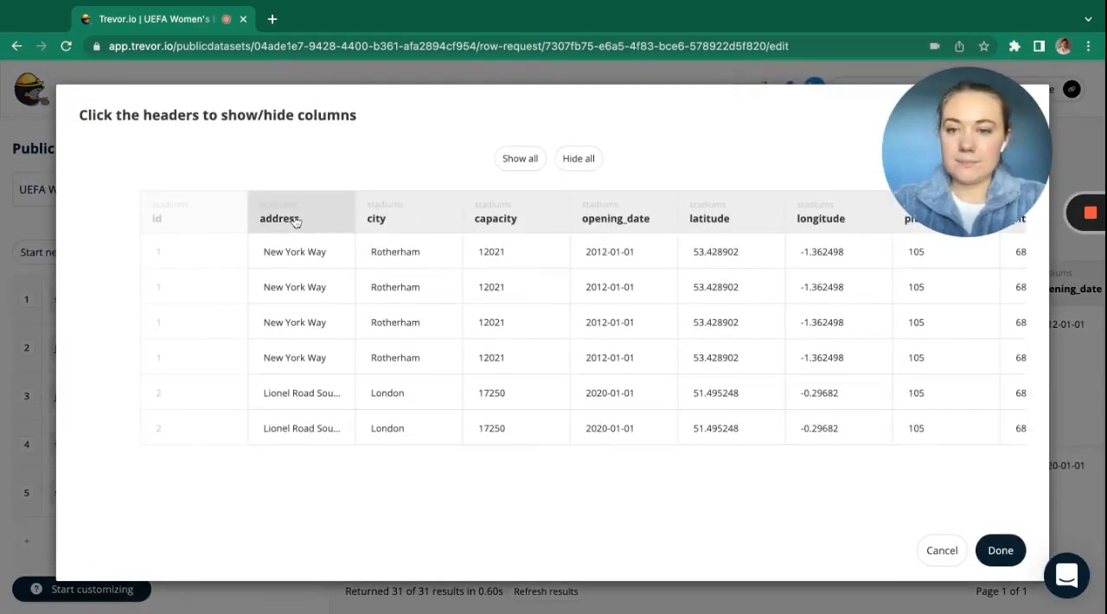
{"action": "left_click", "coordinate": [294, 222]}
{"action": "left_click", "coordinate": [413, 222]}
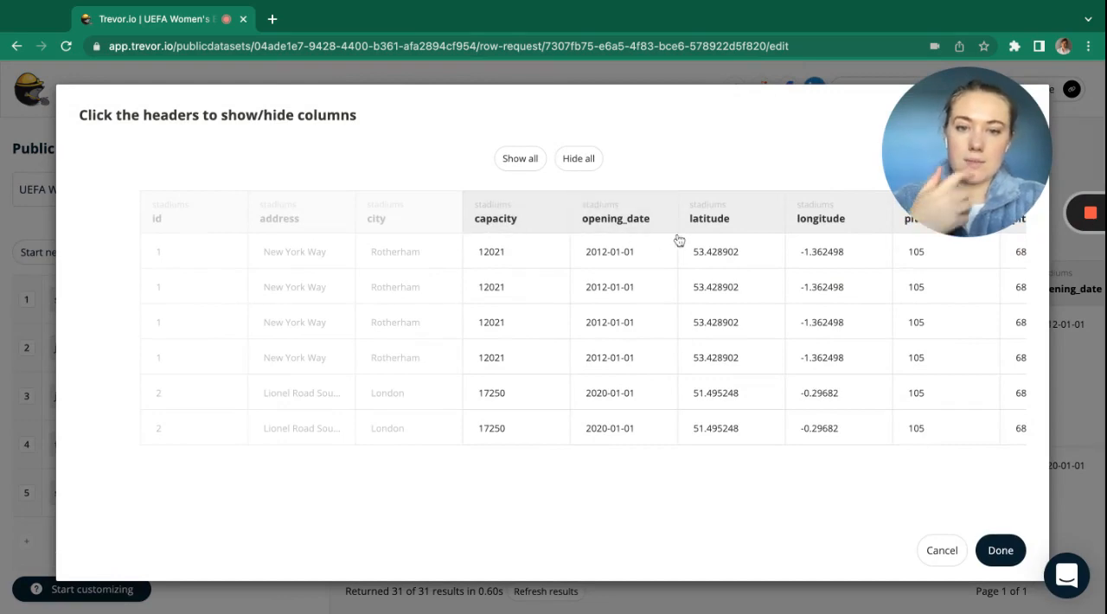
{"action": "left_click", "coordinate": [637, 218]}
Hide the stadiums latitude, longitude, pitch_length, pitch_width, official_name and sponsor_name columns.
{"action": "scroll", "coordinate": [731, 254], "scroll_direction": "right", "scroll_amount": 5}
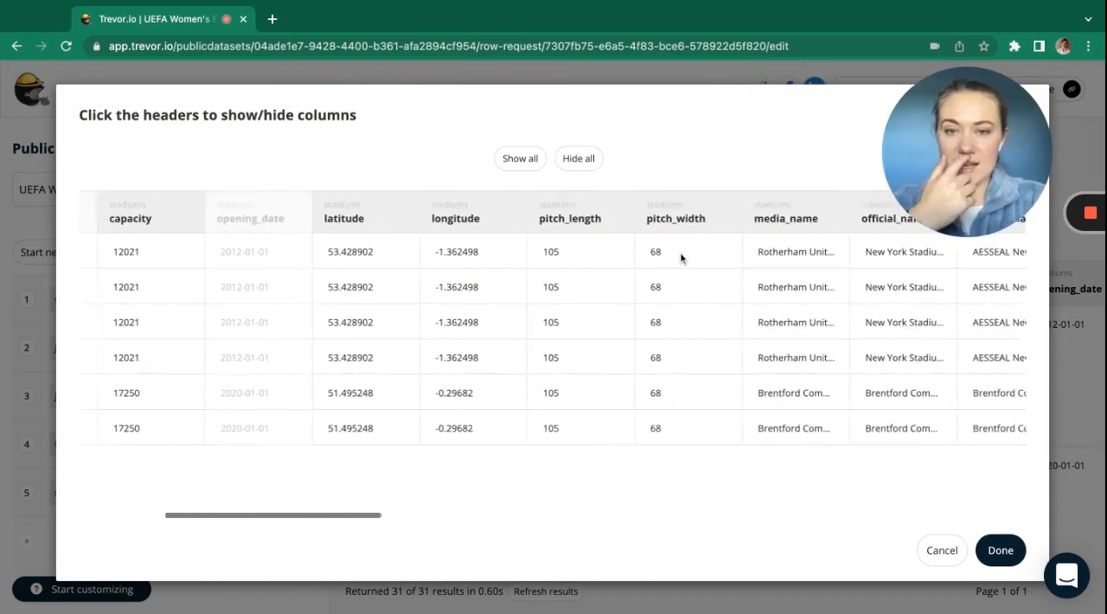
{"action": "left_click", "coordinate": [286, 218]}
{"action": "left_click", "coordinate": [417, 218]}
{"action": "left_click", "coordinate": [534, 218]}
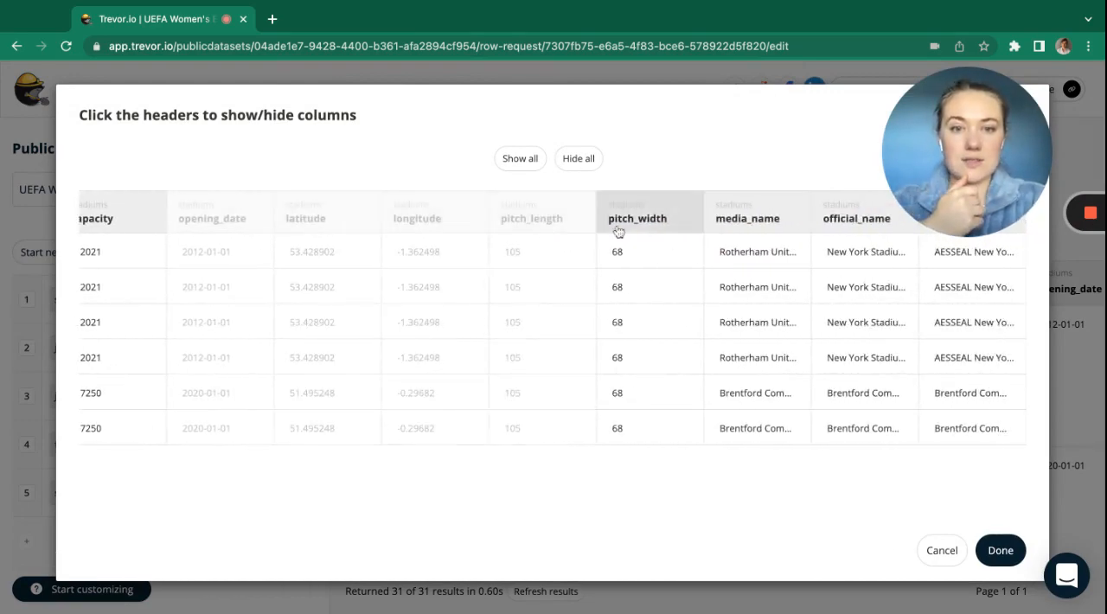
{"action": "left_click", "coordinate": [618, 227]}
{"action": "scroll", "coordinate": [715, 358], "scroll_direction": "right", "scroll_amount": 3}
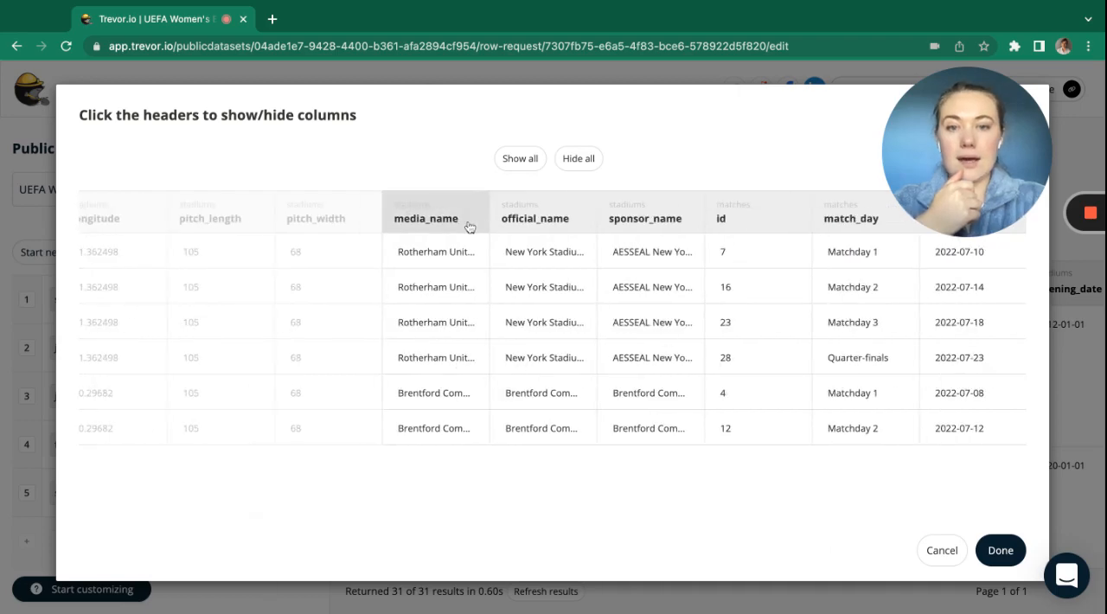
{"action": "left_click", "coordinate": [552, 226]}
{"action": "left_click", "coordinate": [649, 228]}
Hide the matches id, stadium_id and pitch_condition columns, keeping kickoff_time shown.
{"action": "scroll", "coordinate": [668, 263], "scroll_direction": "right", "scroll_amount": 5}
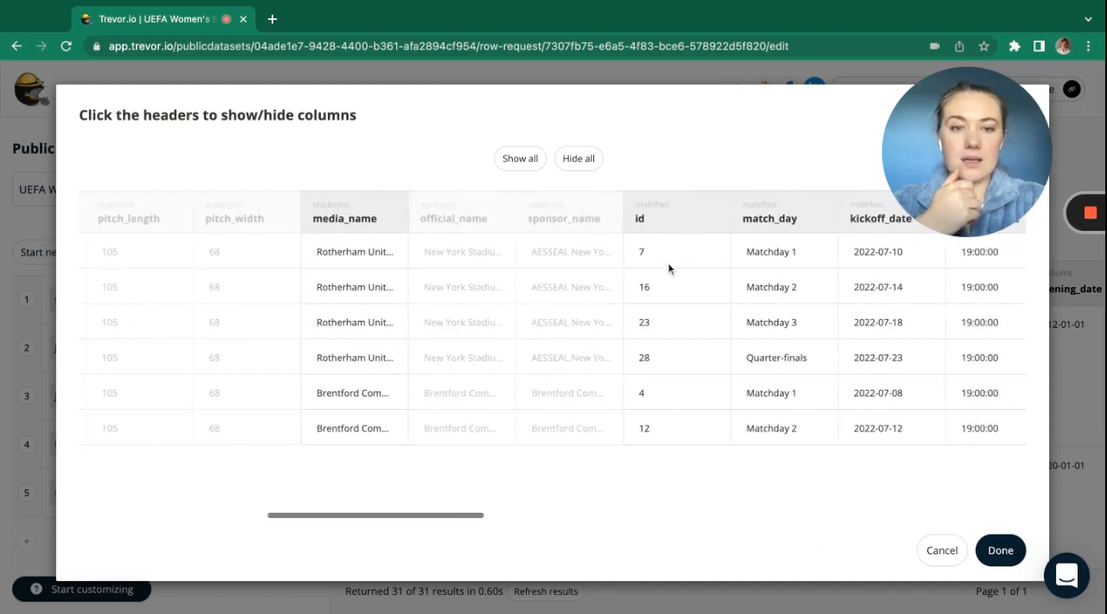
{"action": "left_click", "coordinate": [551, 218]}
{"action": "scroll", "coordinate": [701, 352], "scroll_direction": "right", "scroll_amount": 2}
{"action": "scroll", "coordinate": [700, 358], "scroll_direction": "right", "scroll_amount": 2}
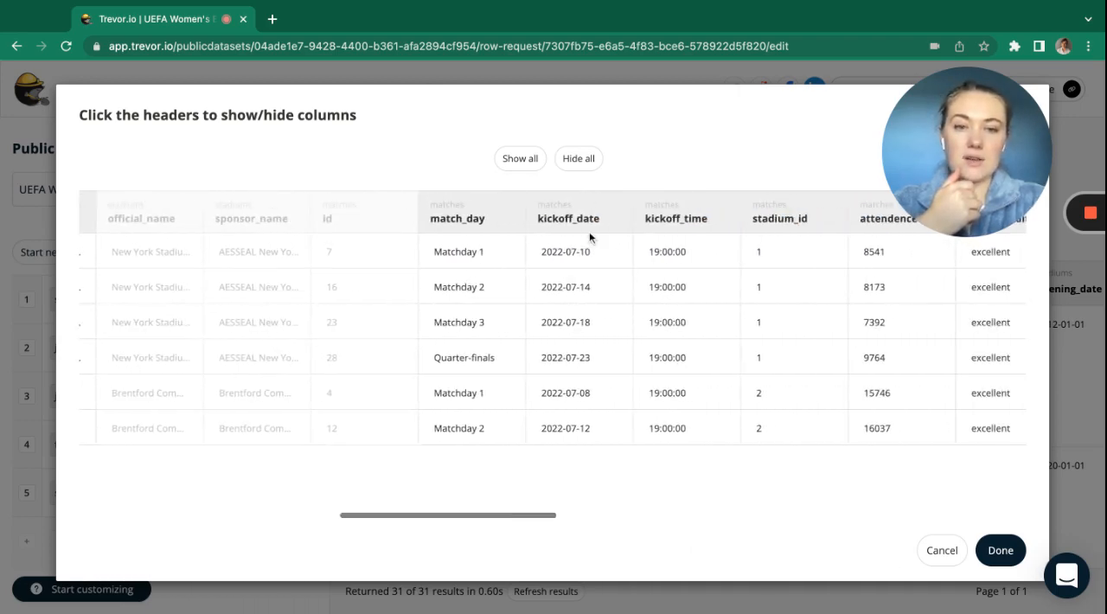
{"action": "left_click", "coordinate": [656, 223]}
{"action": "scroll", "coordinate": [719, 290], "scroll_direction": "right", "scroll_amount": 2}
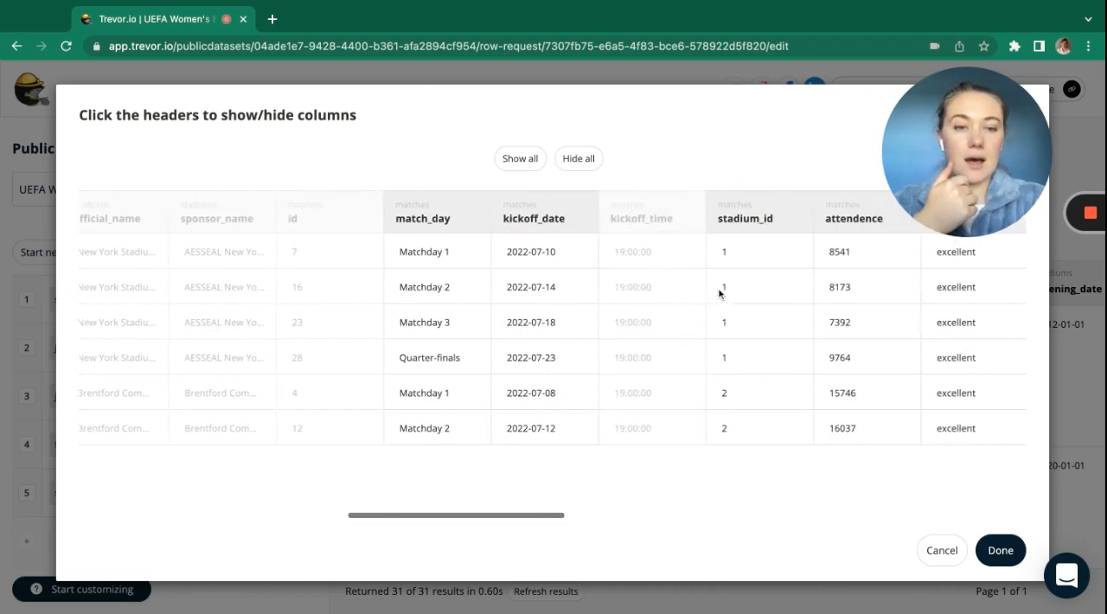
{"action": "left_click", "coordinate": [632, 217]}
{"action": "left_click", "coordinate": [725, 214]}
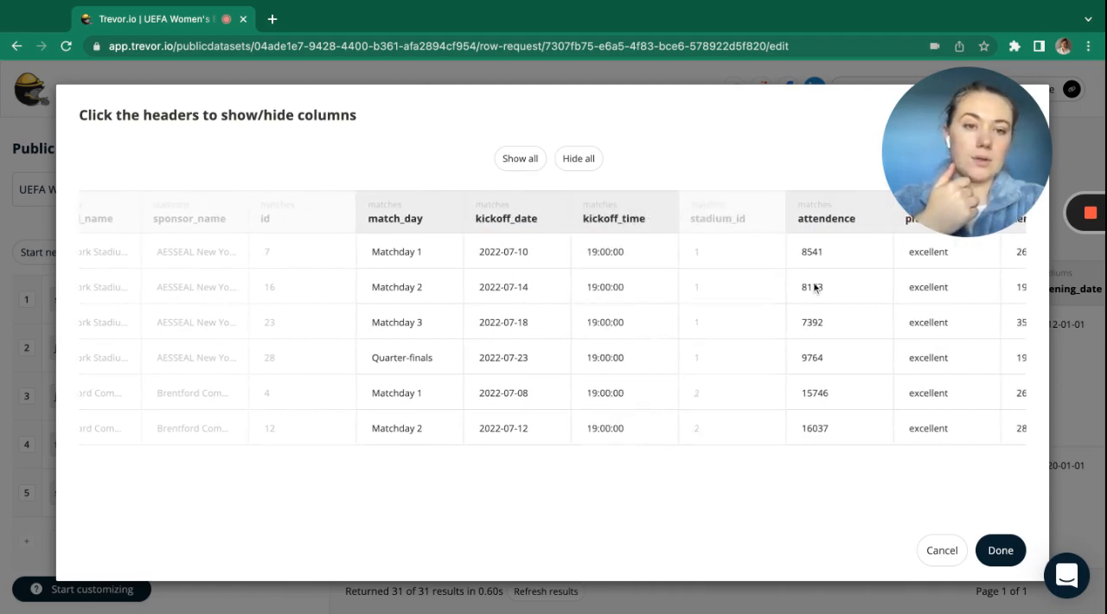
{"action": "scroll", "coordinate": [812, 288], "scroll_direction": "right", "scroll_amount": 3}
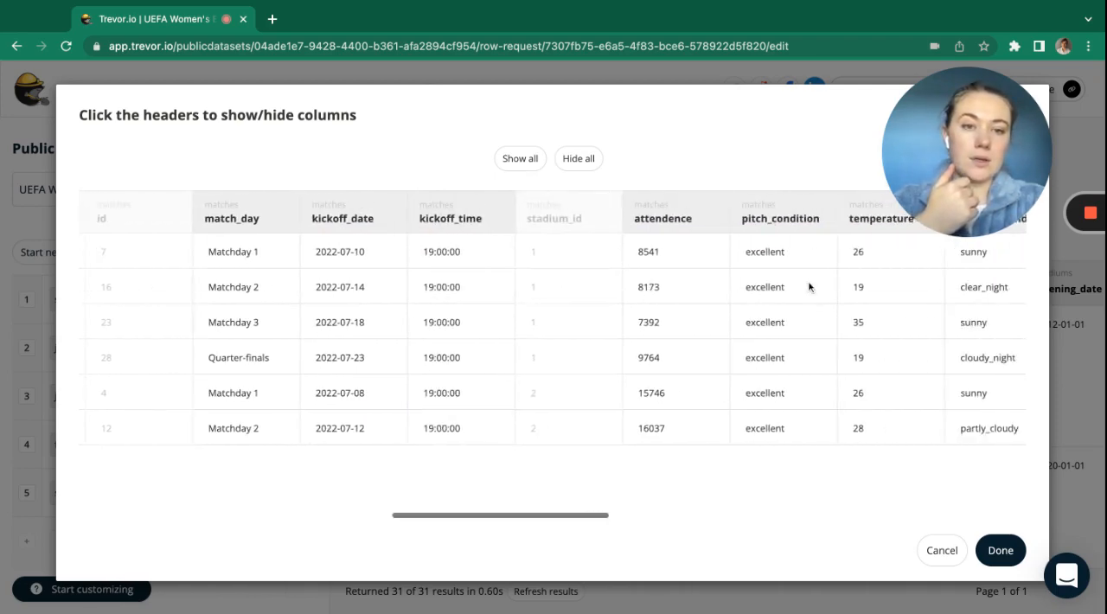
{"action": "left_click", "coordinate": [793, 215]}
Hide the matches home_team_id and away_team_id columns and all four home and away team score columns.
{"action": "scroll", "coordinate": [848, 286], "scroll_direction": "right", "scroll_amount": 5}
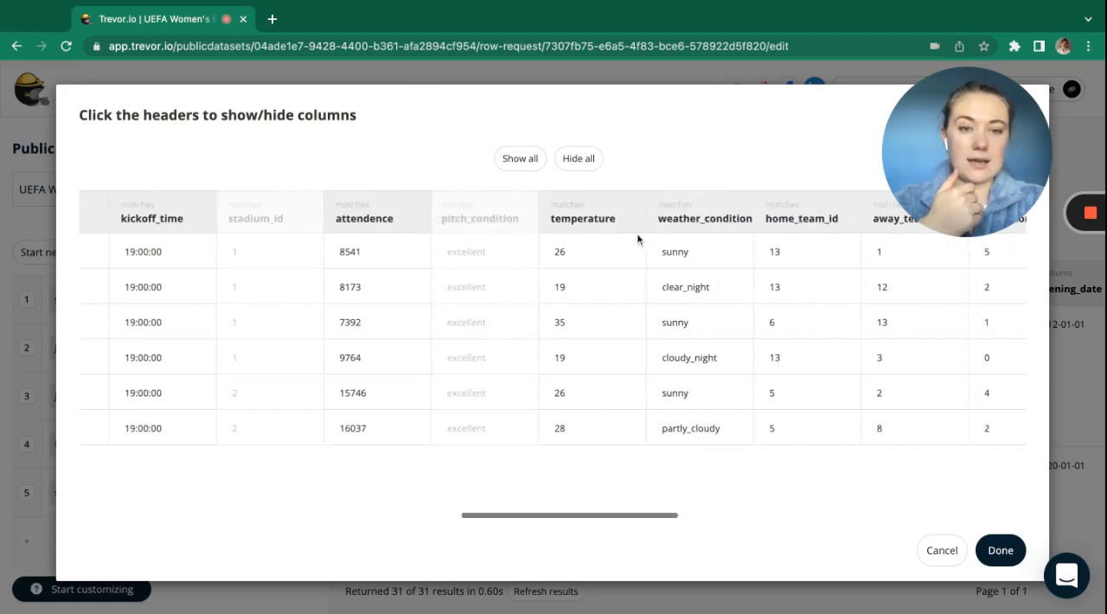
{"action": "scroll", "coordinate": [640, 253], "scroll_direction": "right", "scroll_amount": 1}
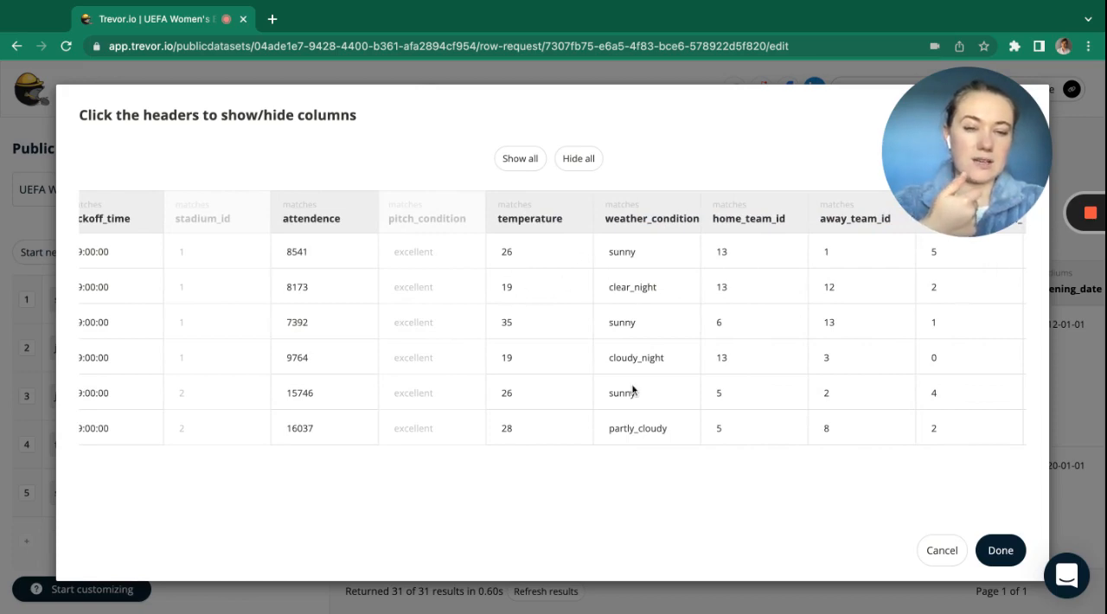
{"action": "scroll", "coordinate": [632, 391], "scroll_direction": "right", "scroll_amount": 2}
{"action": "left_click", "coordinate": [637, 222]}
{"action": "left_click", "coordinate": [742, 222]}
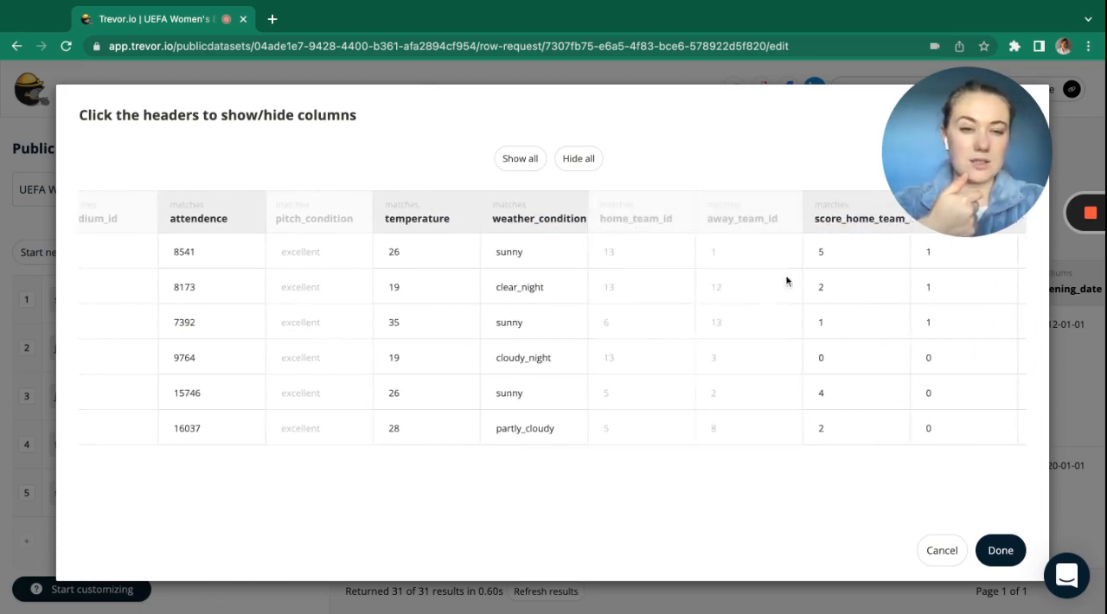
{"action": "scroll", "coordinate": [784, 314], "scroll_direction": "right", "scroll_amount": 3}
{"action": "left_click", "coordinate": [736, 218]}
{"action": "left_click", "coordinate": [824, 219]}
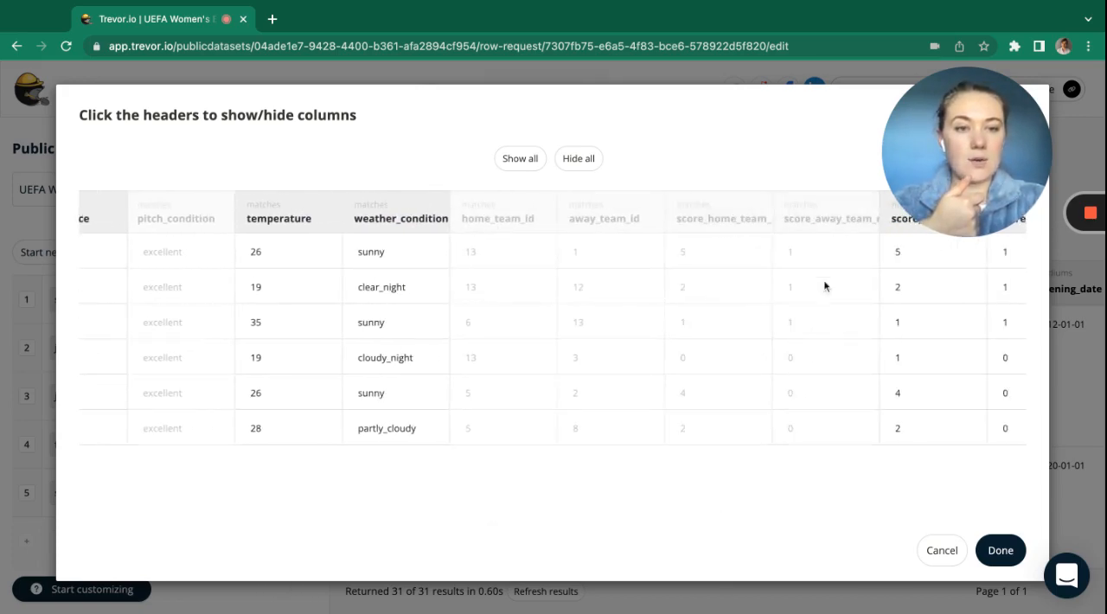
{"action": "scroll", "coordinate": [823, 286], "scroll_direction": "right", "scroll_amount": 8}
{"action": "left_click", "coordinate": [479, 218]}
{"action": "left_click", "coordinate": [594, 218]}
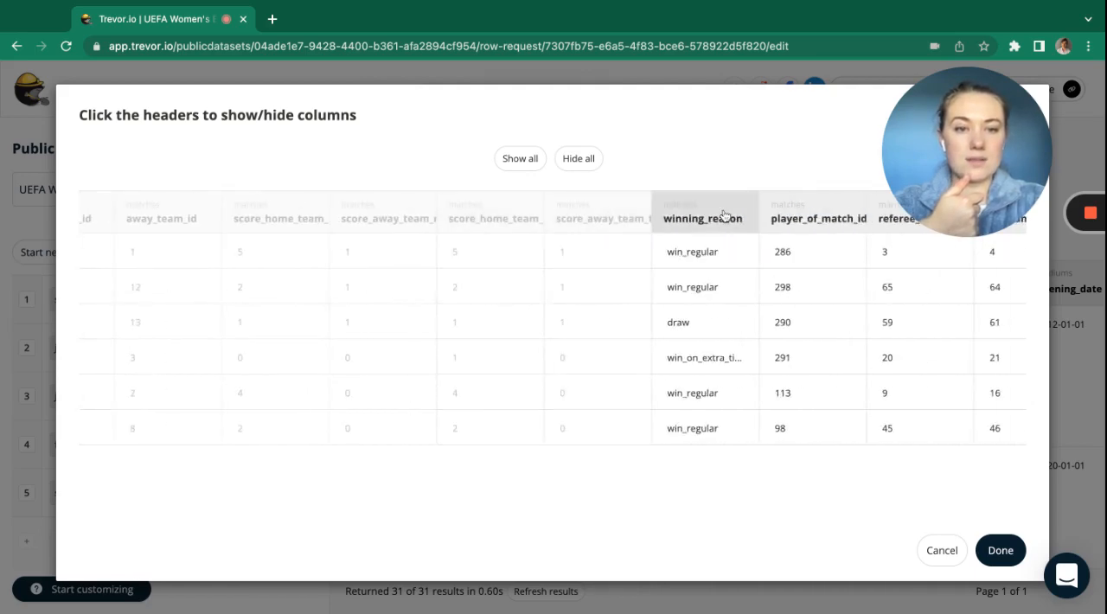
Hide the matches winning_reason, player_of_match_id, referee_id and both assistant referee columns.
{"action": "left_click", "coordinate": [710, 218]}
{"action": "scroll", "coordinate": [818, 346], "scroll_direction": "right", "scroll_amount": 4}
{"action": "left_click", "coordinate": [519, 218]}
{"action": "left_click", "coordinate": [589, 219]}
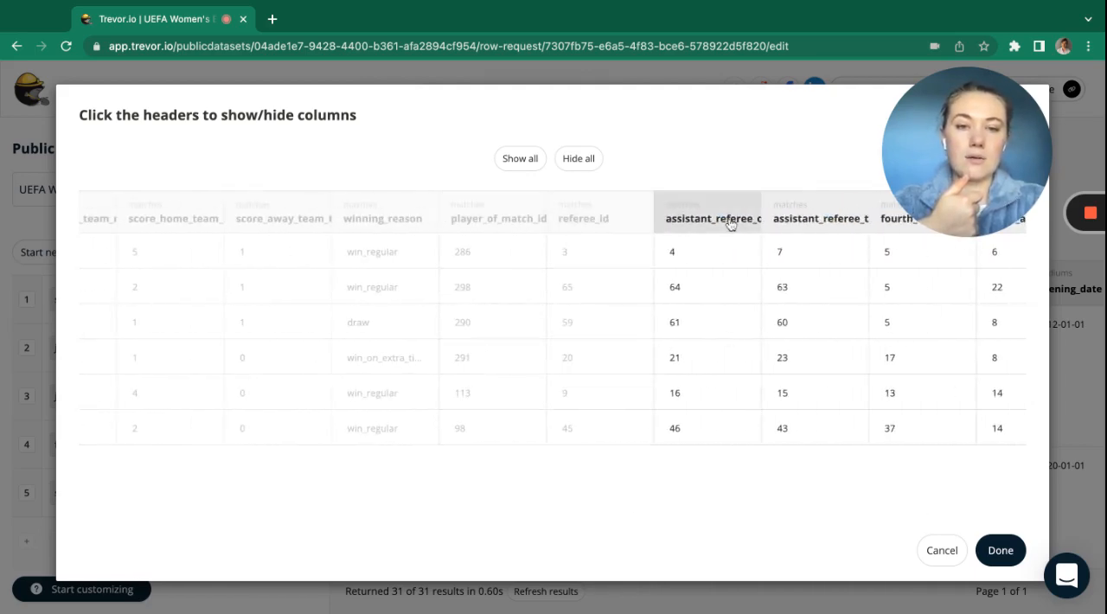
{"action": "left_click", "coordinate": [710, 219]}
{"action": "left_click", "coordinate": [843, 237]}
Hide the fourth_official_id, both video assistant referee, referee_observer and final uefa columns, and apply the column selection.
{"action": "scroll", "coordinate": [548, 247], "scroll_direction": "right", "scroll_amount": 5}
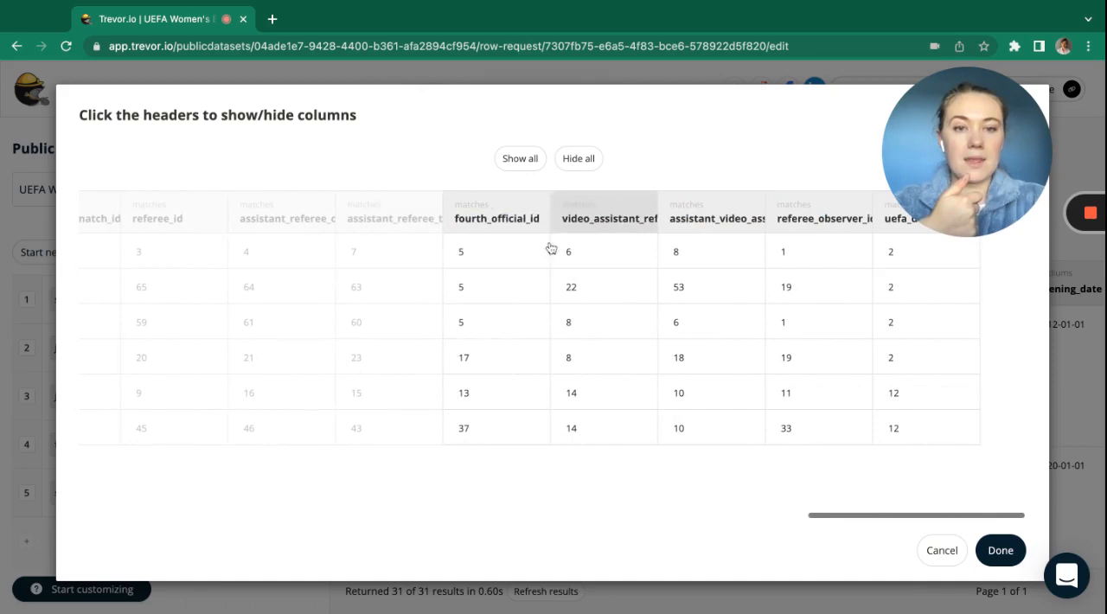
{"action": "left_click", "coordinate": [477, 218]}
{"action": "left_click", "coordinate": [655, 218]}
{"action": "left_click", "coordinate": [727, 222]}
{"action": "left_click", "coordinate": [805, 219]}
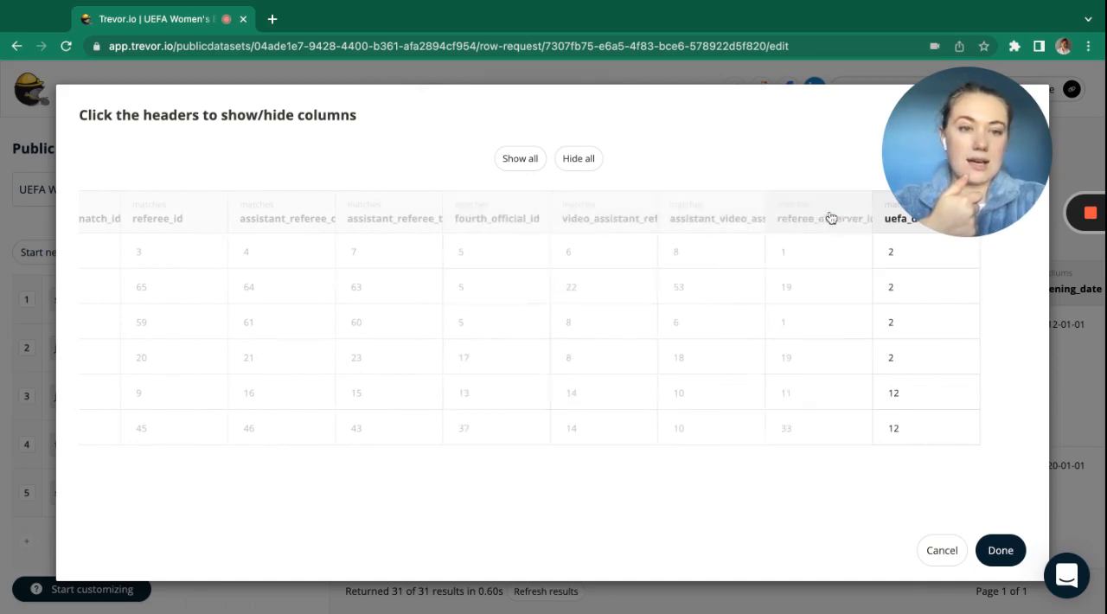
{"action": "left_click", "coordinate": [891, 221]}
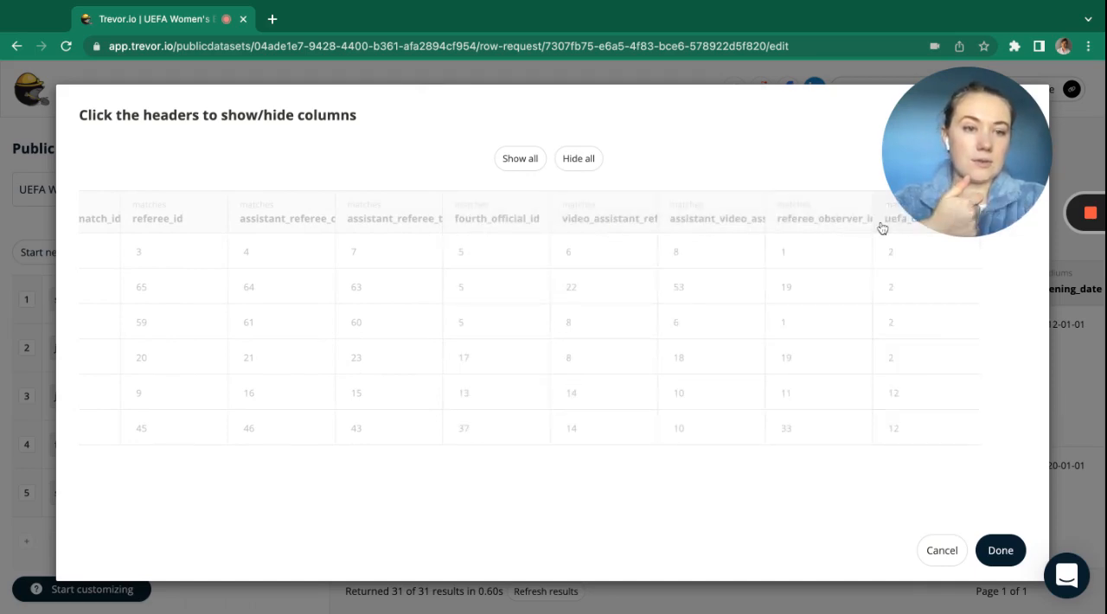
{"action": "left_click", "coordinate": [986, 553]}
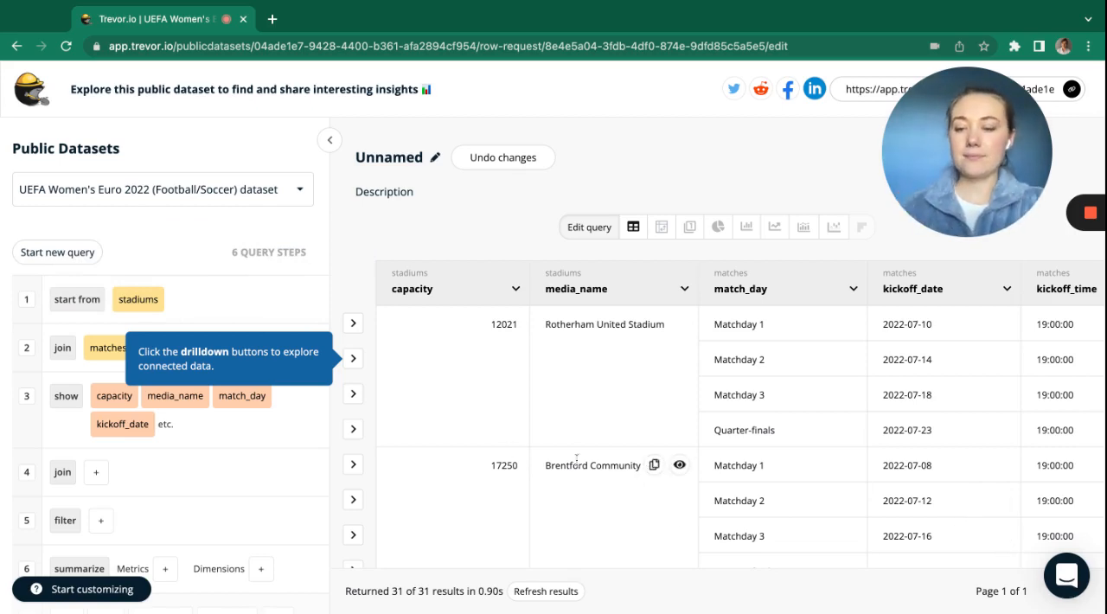
Delete the empty join, filter and summarize steps from the query.
{"action": "left_click", "coordinate": [269, 450]}
{"action": "left_click", "coordinate": [269, 450]}
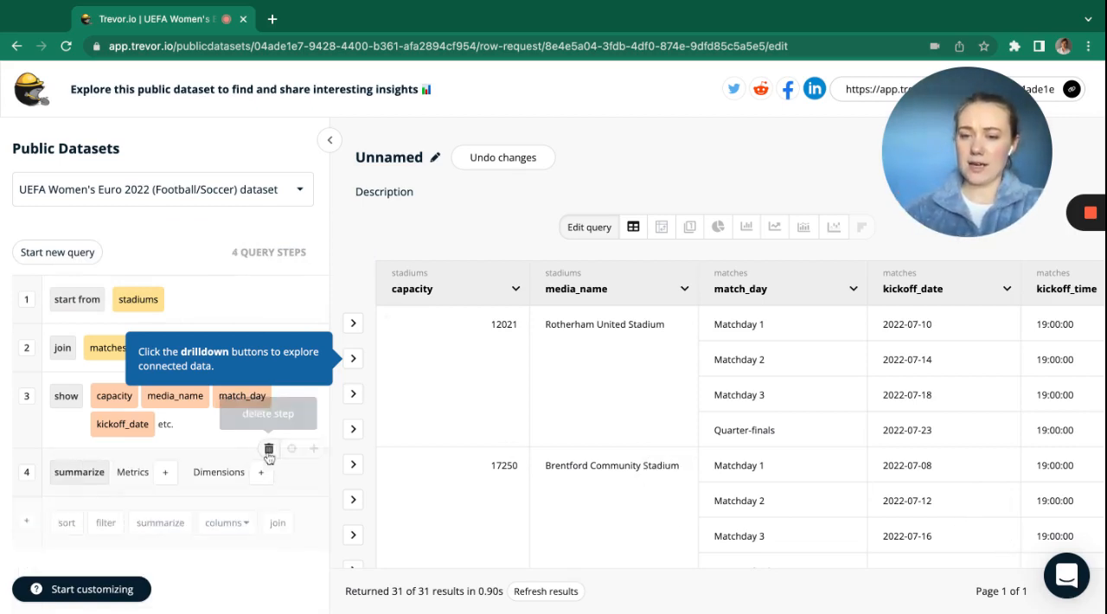
{"action": "left_click", "coordinate": [269, 450]}
Add a new calculated column to the query and name it percentage_attendance.
{"action": "left_click", "coordinate": [219, 476]}
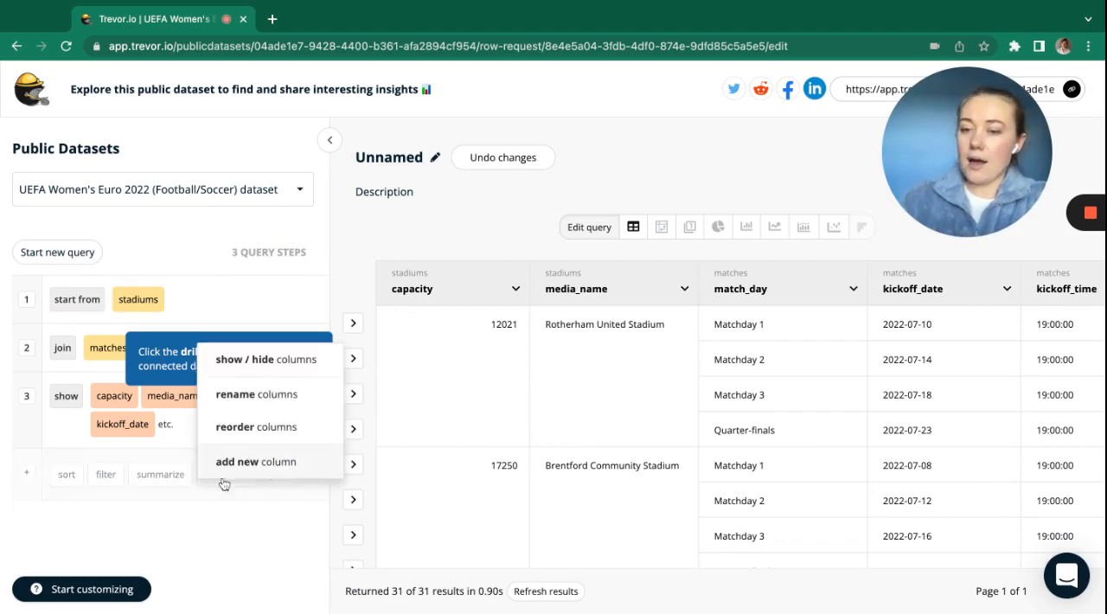
{"action": "left_click", "coordinate": [235, 465]}
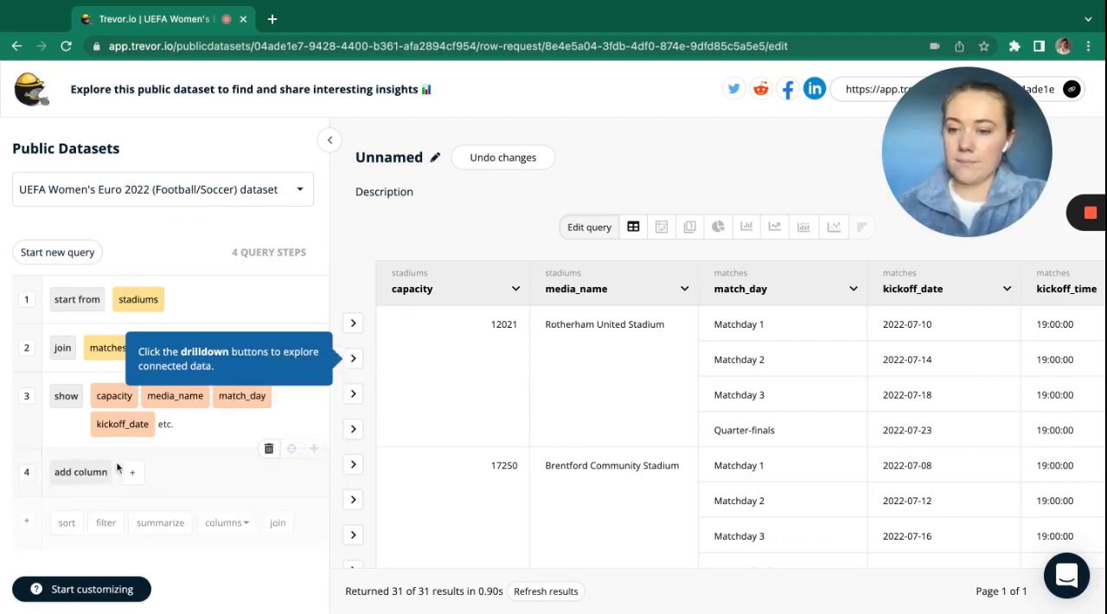
{"action": "left_click", "coordinate": [132, 472]}
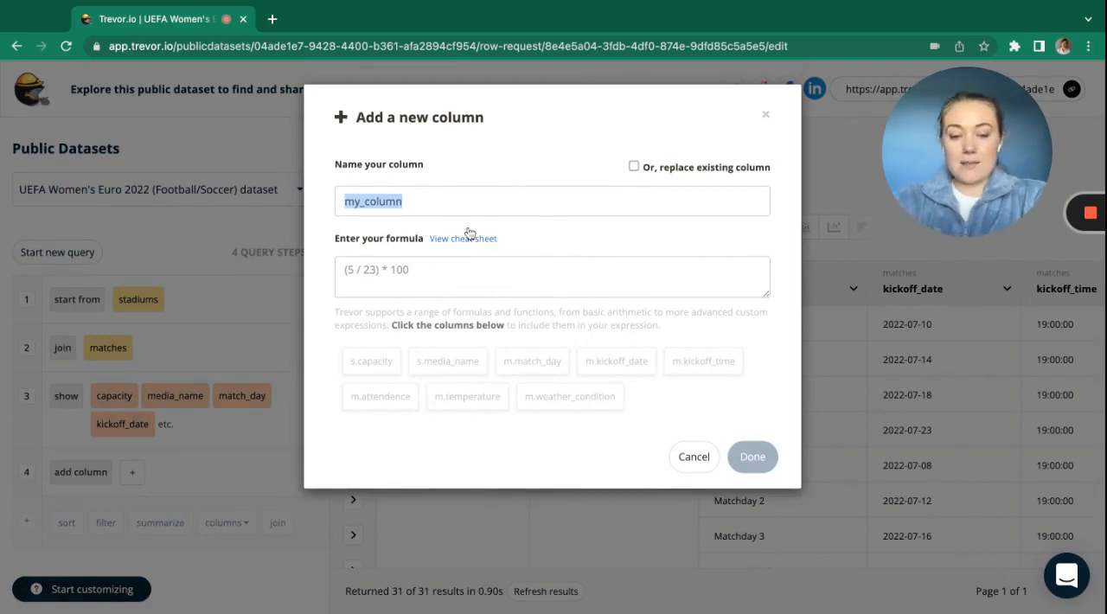
{"action": "type", "text": "percentage_"}
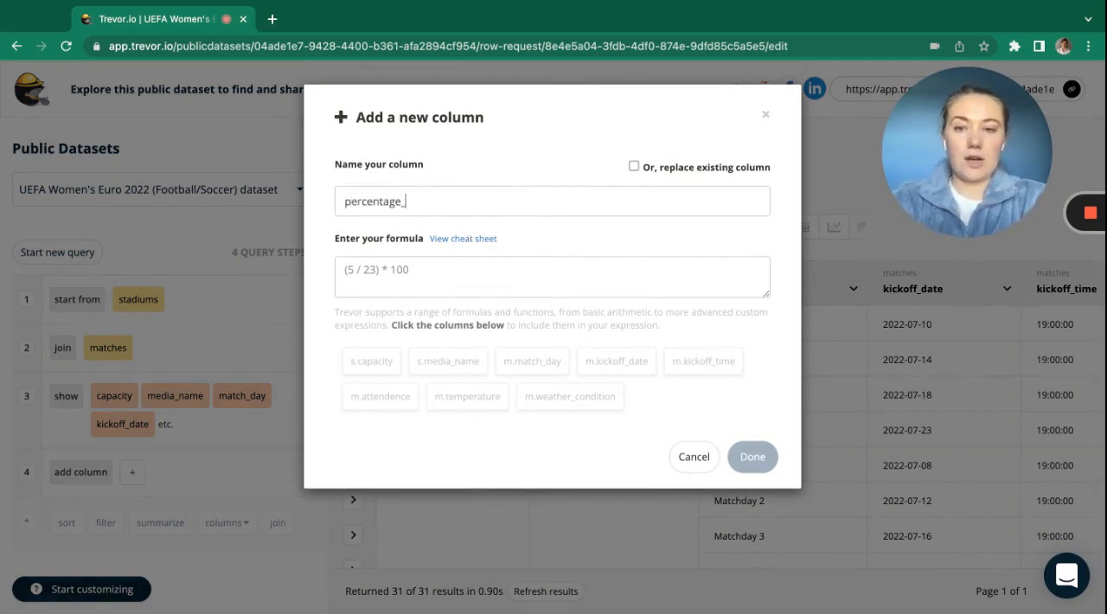
{"action": "type", "text": "attendance"}
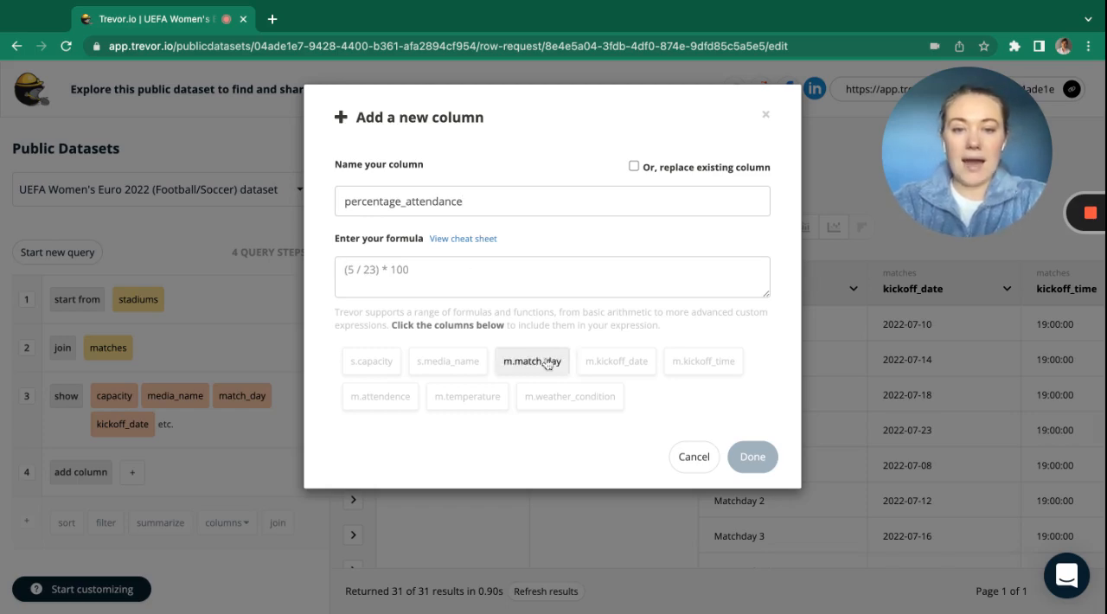
Define the percentage_attendance formula as m.attendence/s.capacity *100 and apply it to the query.
{"action": "left_click", "coordinate": [381, 396]}
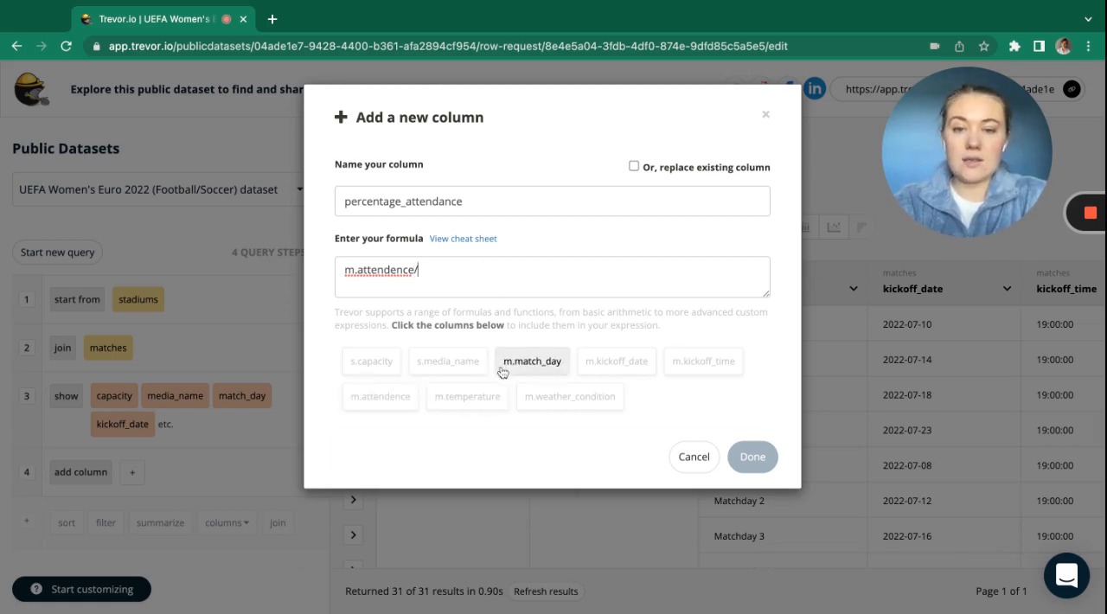
{"action": "left_click", "coordinate": [372, 361]}
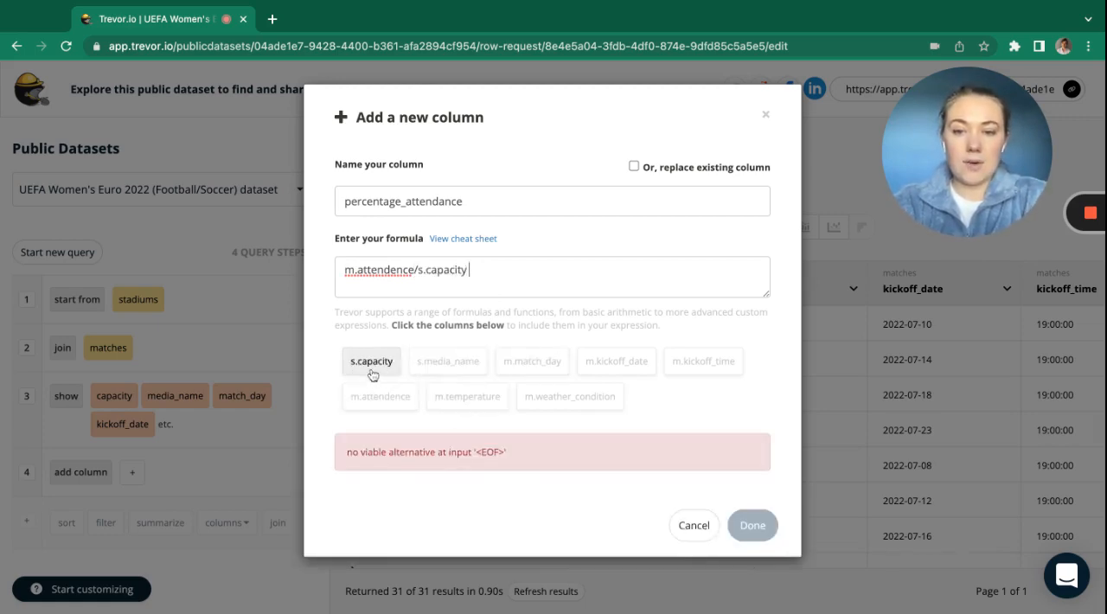
{"action": "type", "text": "*10"}
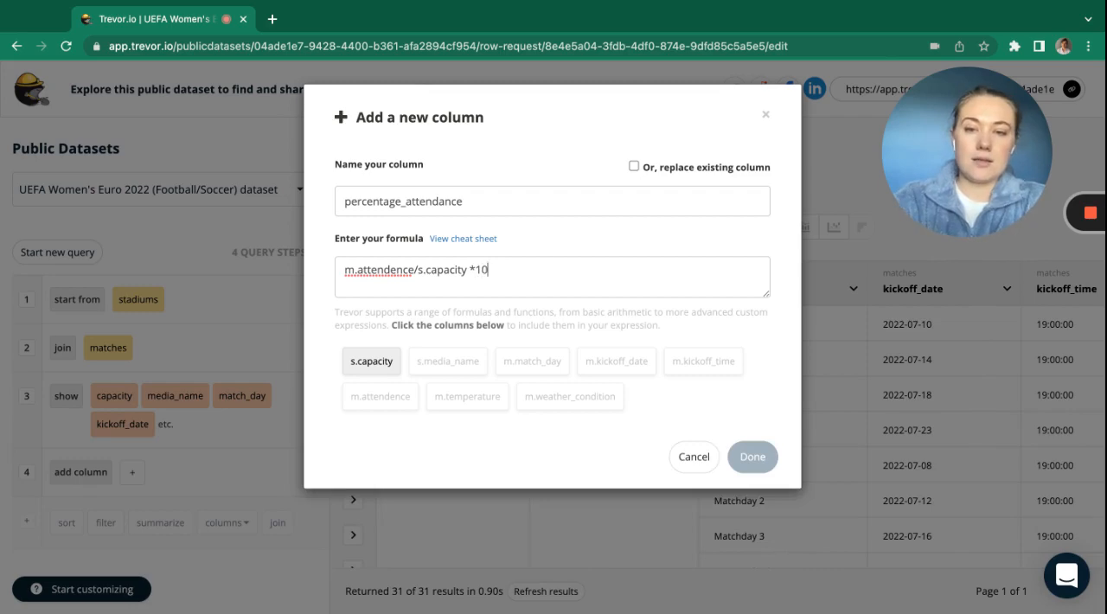
{"action": "type", "text": "0"}
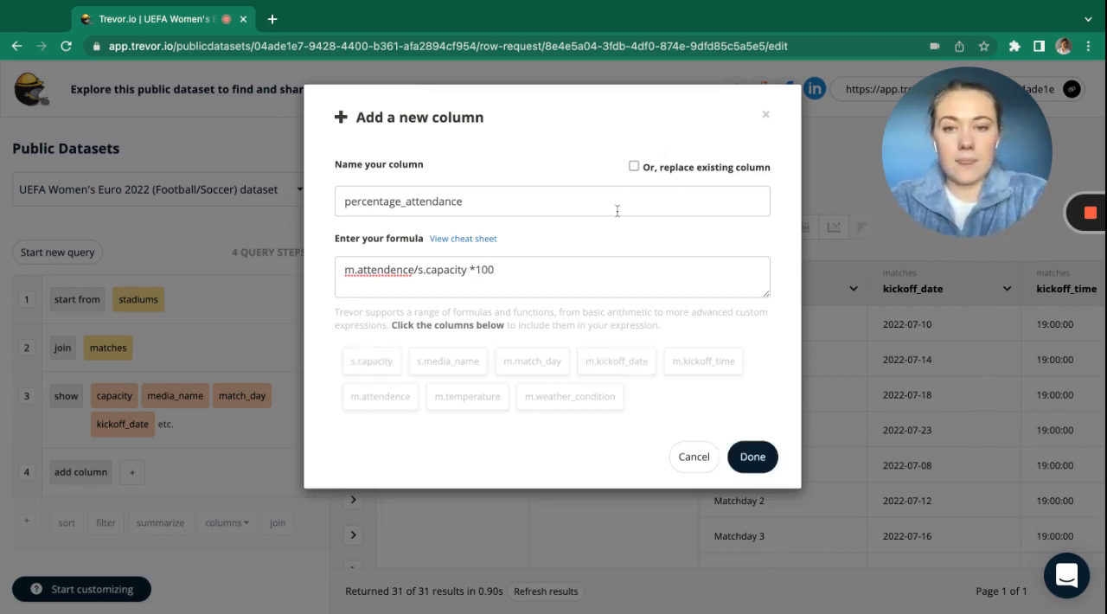
{"action": "left_click", "coordinate": [751, 456]}
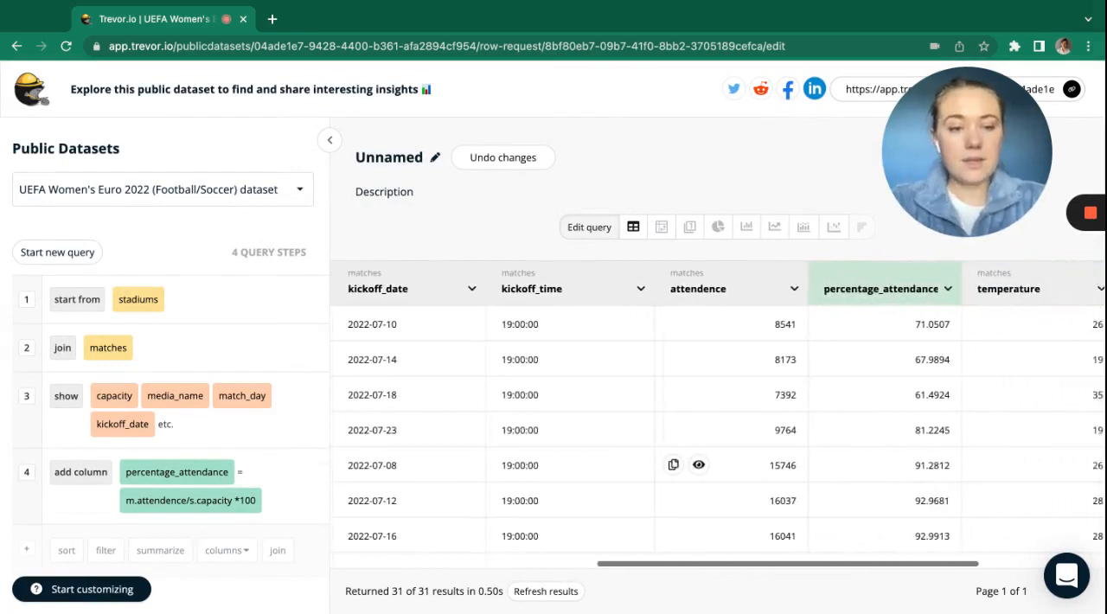
Examine the percentage_attendance values across all stadiums and match days in the results table.
{"action": "key", "text": "super+minus"}
{"action": "key", "text": "super+minus"}
{"action": "key", "text": "super+minus"}
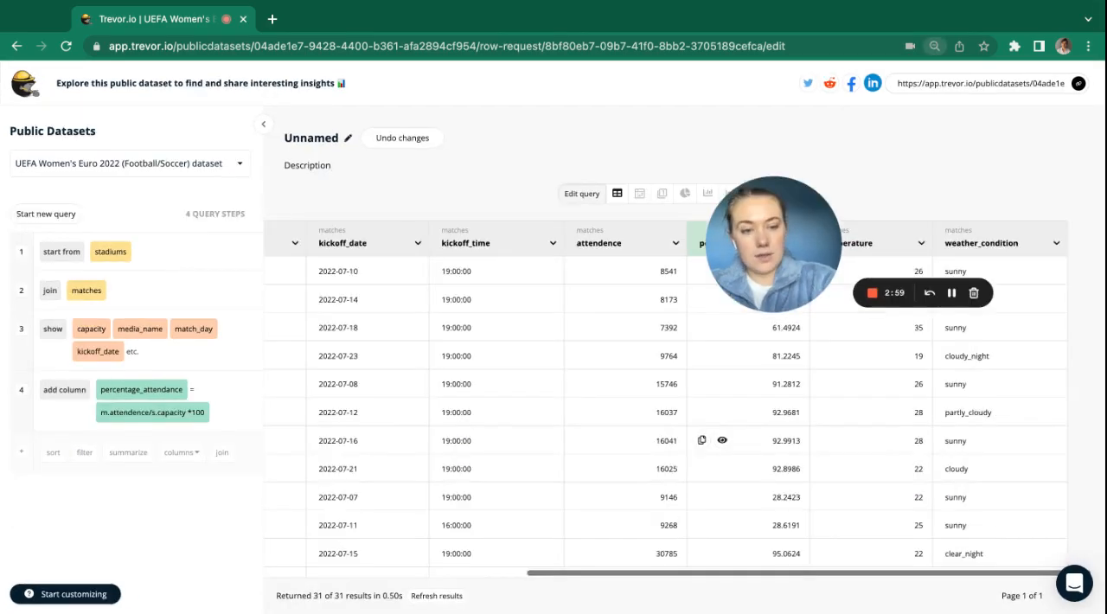
{"action": "left_click_drag", "start_coordinate": [705, 273], "coordinate": [1010, 154]}
{"action": "scroll", "coordinate": [577, 456], "scroll_direction": "left", "scroll_amount": 4}
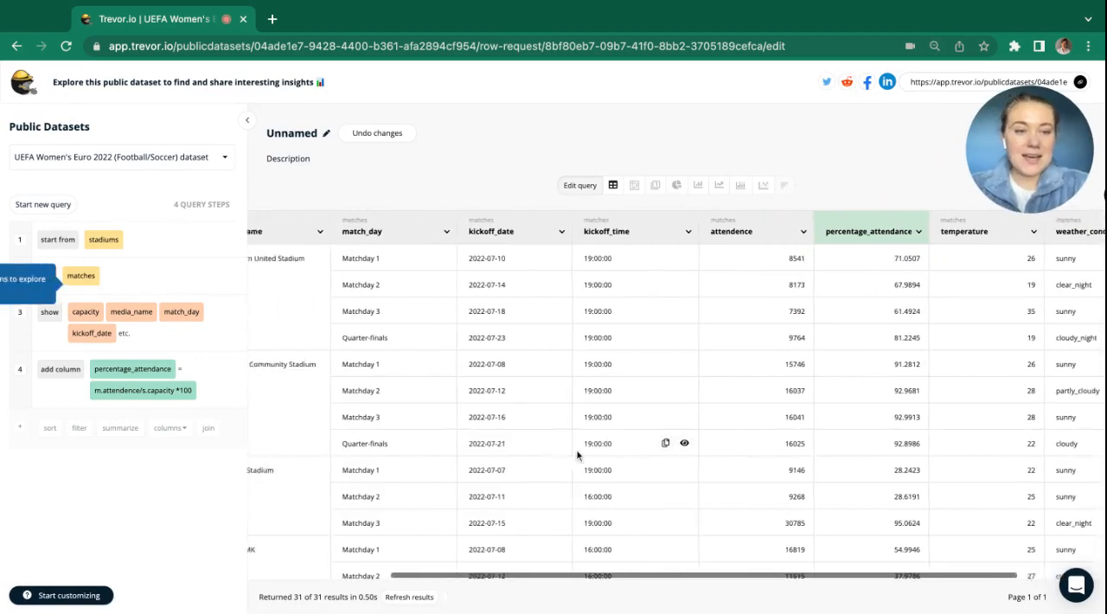
{"action": "scroll", "coordinate": [577, 455], "scroll_direction": "left", "scroll_amount": 3}
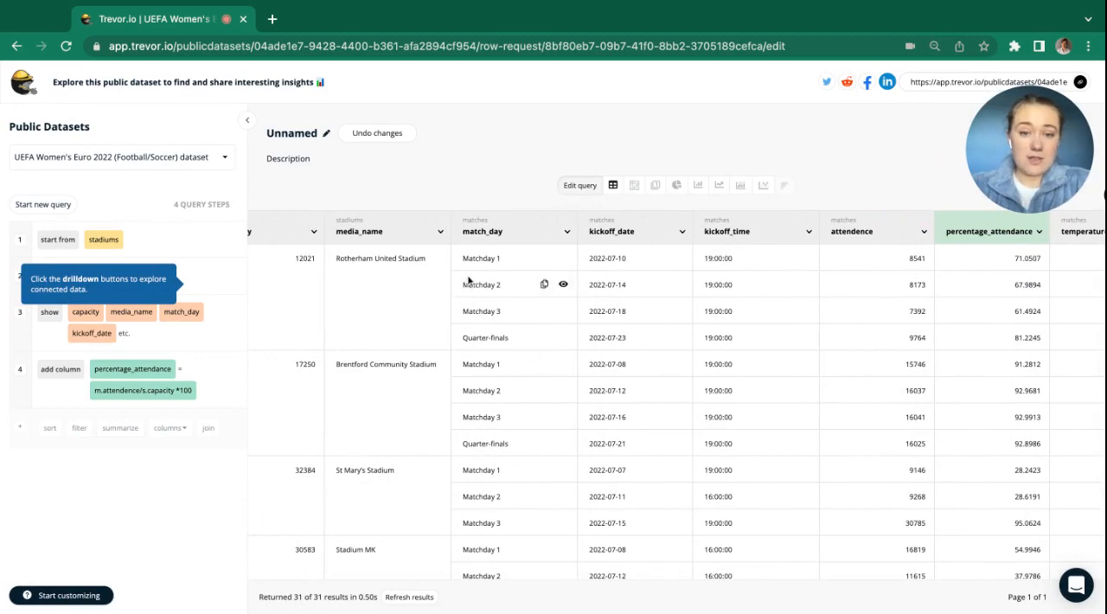
{"action": "scroll", "coordinate": [536, 355], "scroll_direction": "down", "scroll_amount": 3}
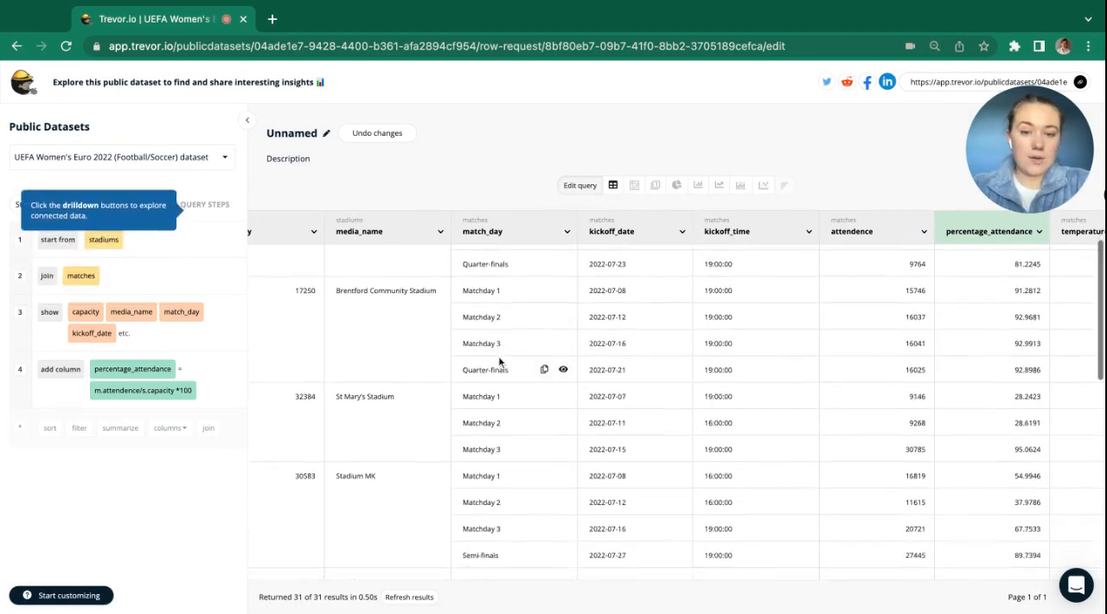
{"action": "scroll", "coordinate": [541, 359], "scroll_direction": "up", "scroll_amount": 2}
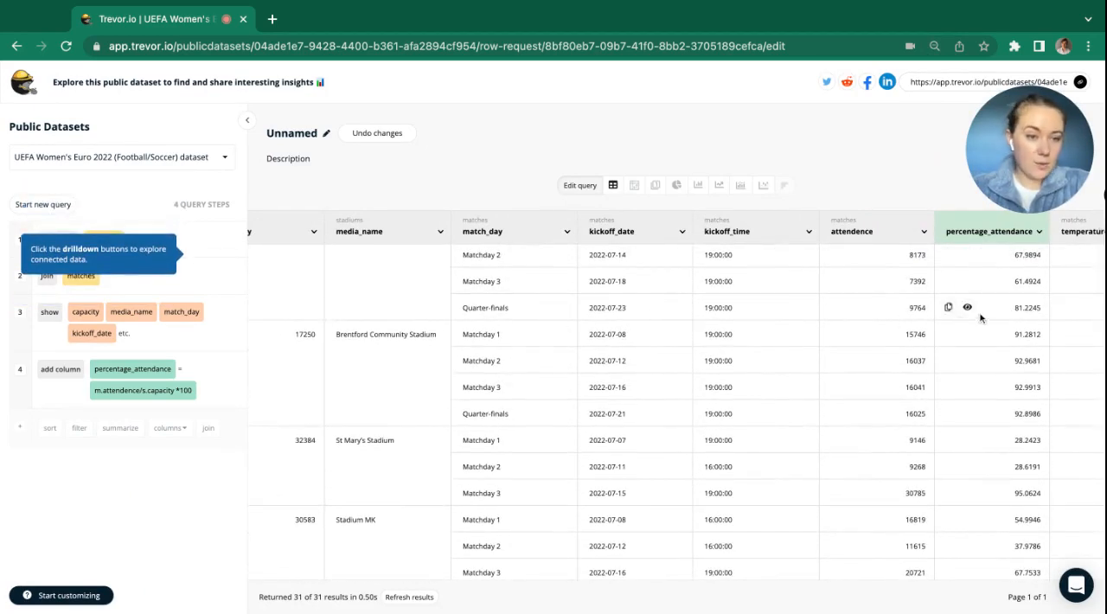
{"action": "scroll", "coordinate": [972, 321], "scroll_direction": "down", "scroll_amount": 5}
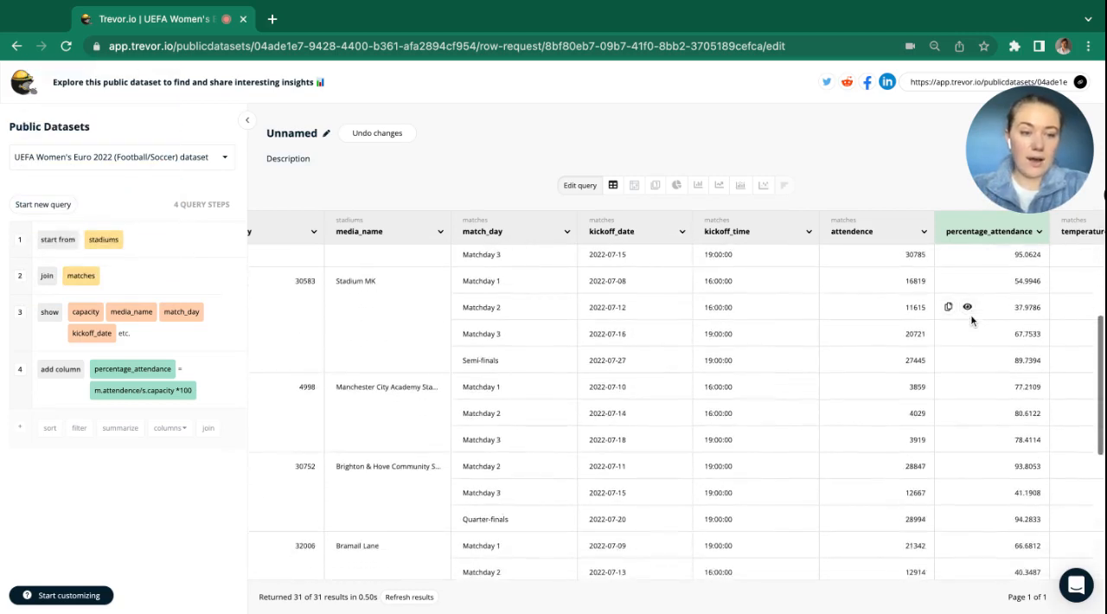
{"action": "scroll", "coordinate": [969, 310], "scroll_direction": "down", "scroll_amount": 4}
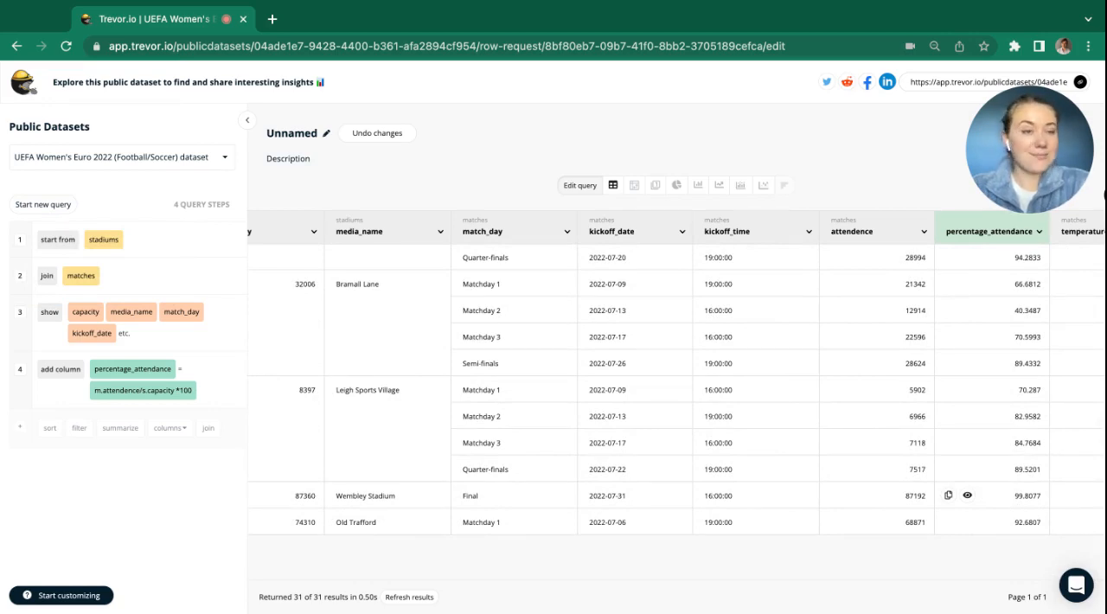
{"action": "scroll", "coordinate": [845, 376], "scroll_direction": "up", "scroll_amount": 6}
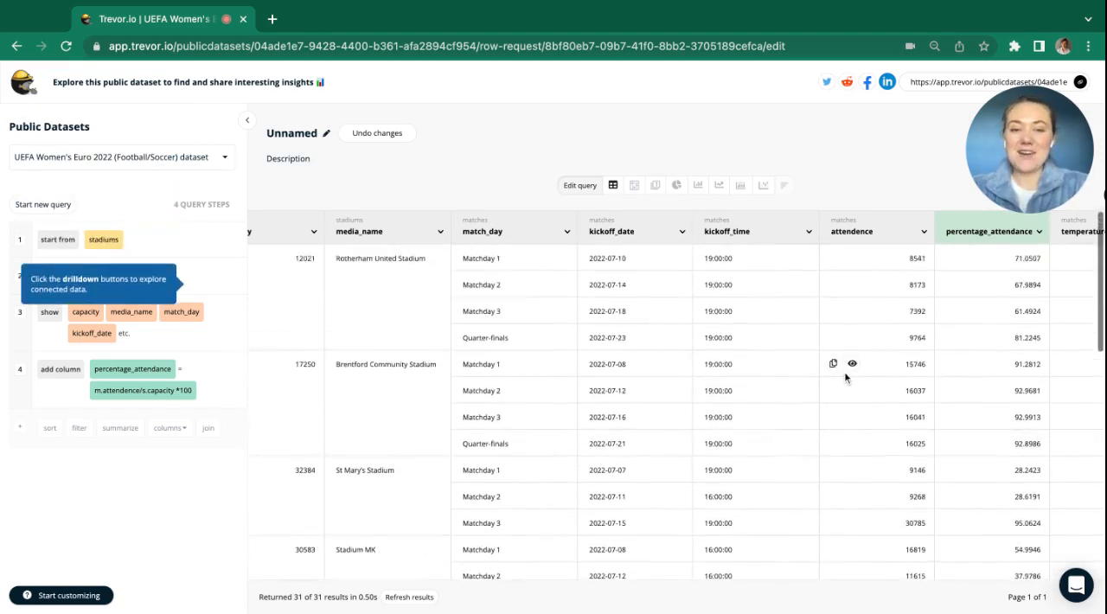
Extract the day of week from the matches kickoff_date, replacing the existing column with the result.
{"action": "left_click", "coordinate": [650, 230]}
{"action": "mouse_move", "coordinate": [649, 330]}
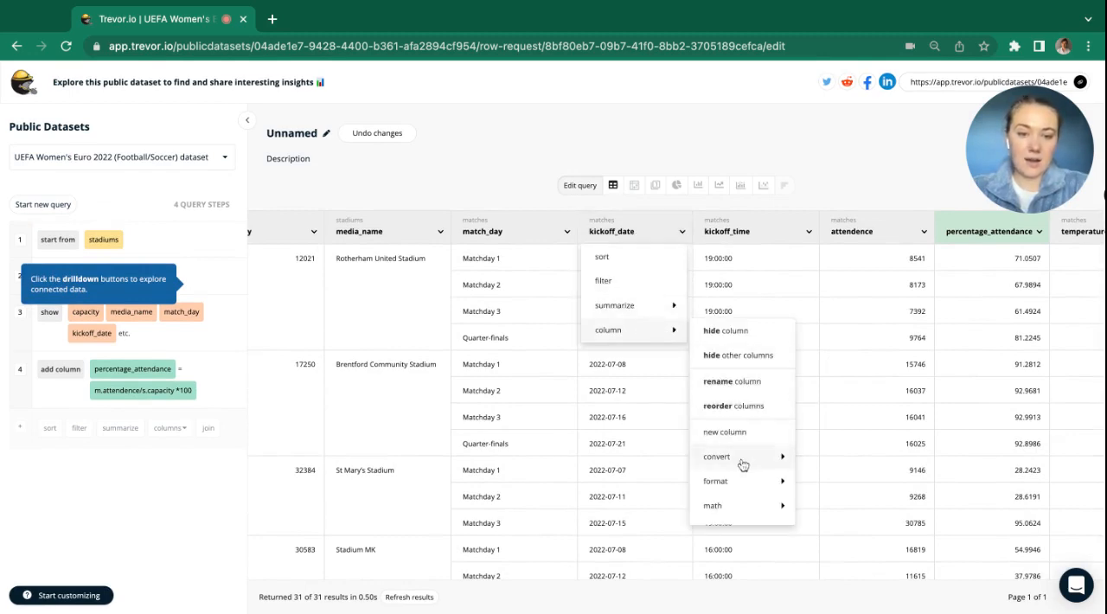
{"action": "scroll", "coordinate": [742, 462], "scroll_direction": "down", "scroll_amount": 1}
{"action": "mouse_move", "coordinate": [747, 491]}
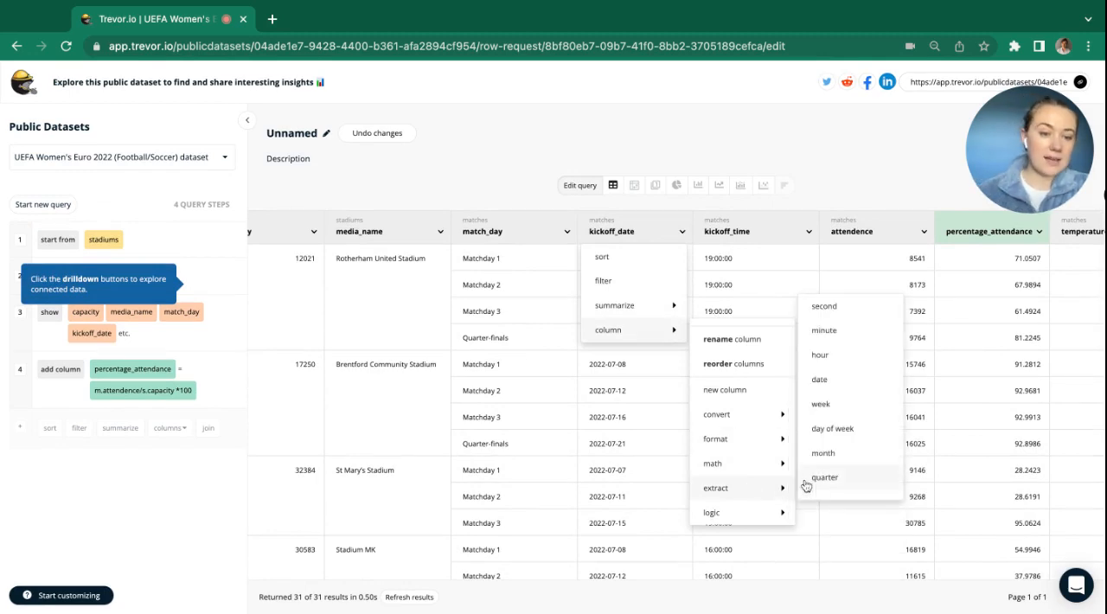
{"action": "left_click", "coordinate": [850, 428]}
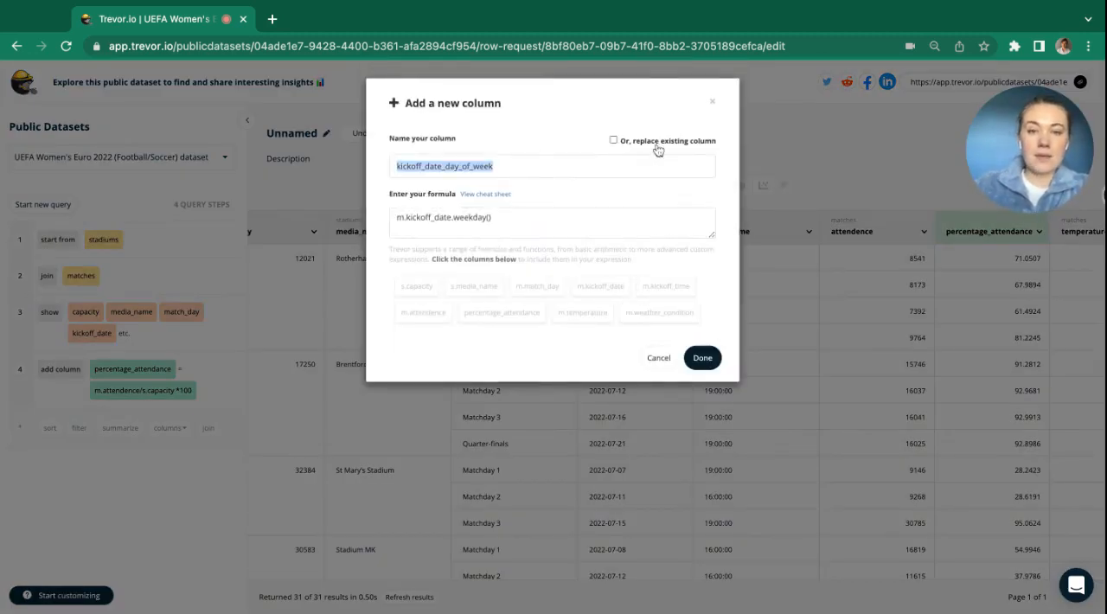
{"action": "left_click", "coordinate": [658, 149]}
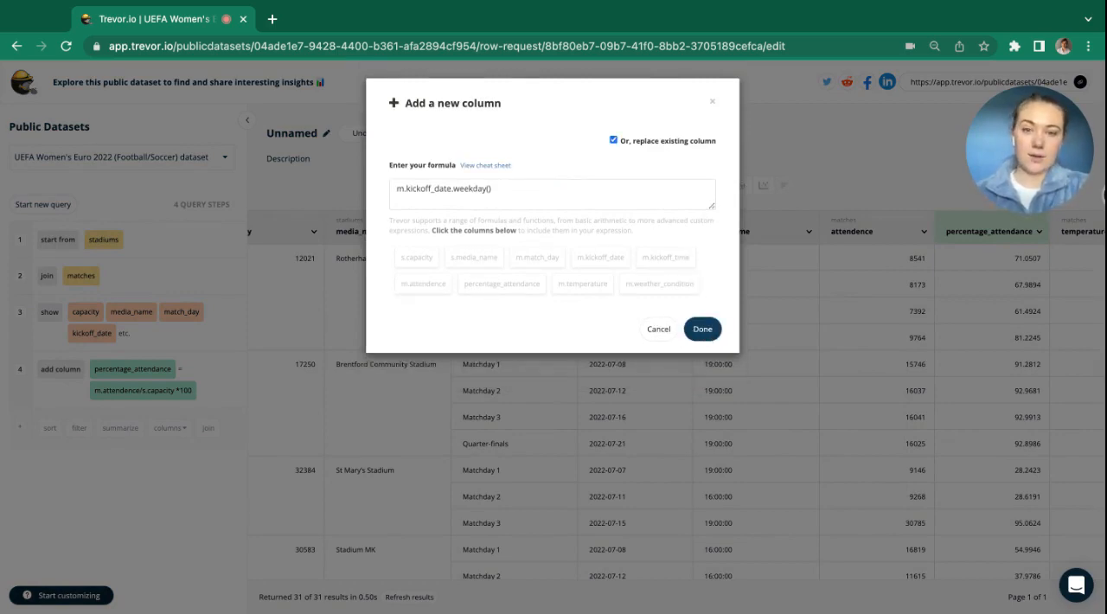
{"action": "left_click", "coordinate": [703, 329]}
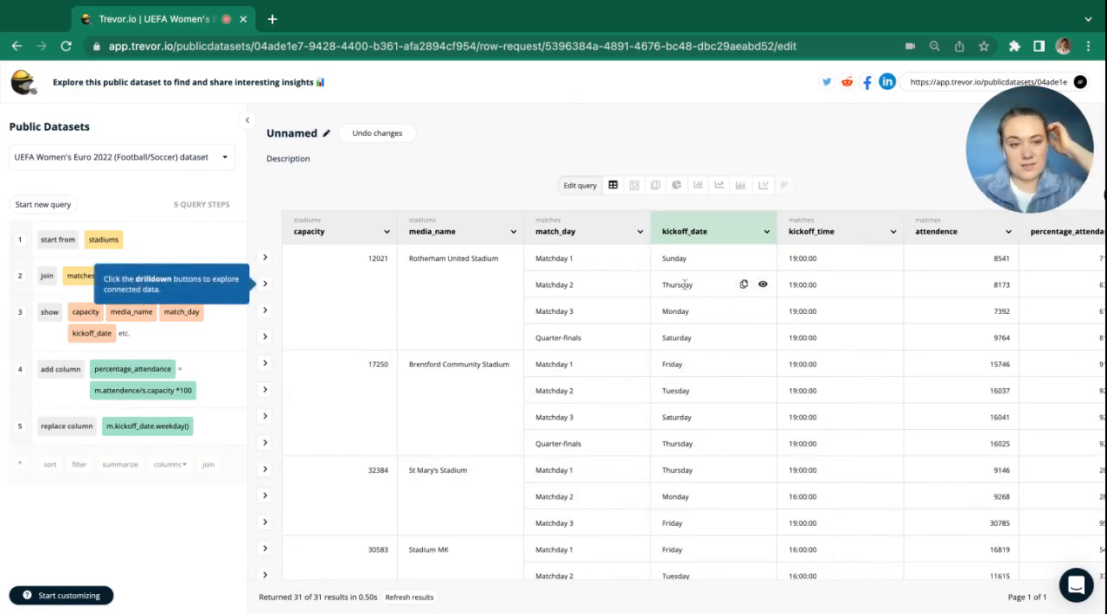
Add a summarize step with the average of the custom percentage_attendance column as its metric.
{"action": "scroll", "coordinate": [744, 284], "scroll_direction": "right", "scroll_amount": 3}
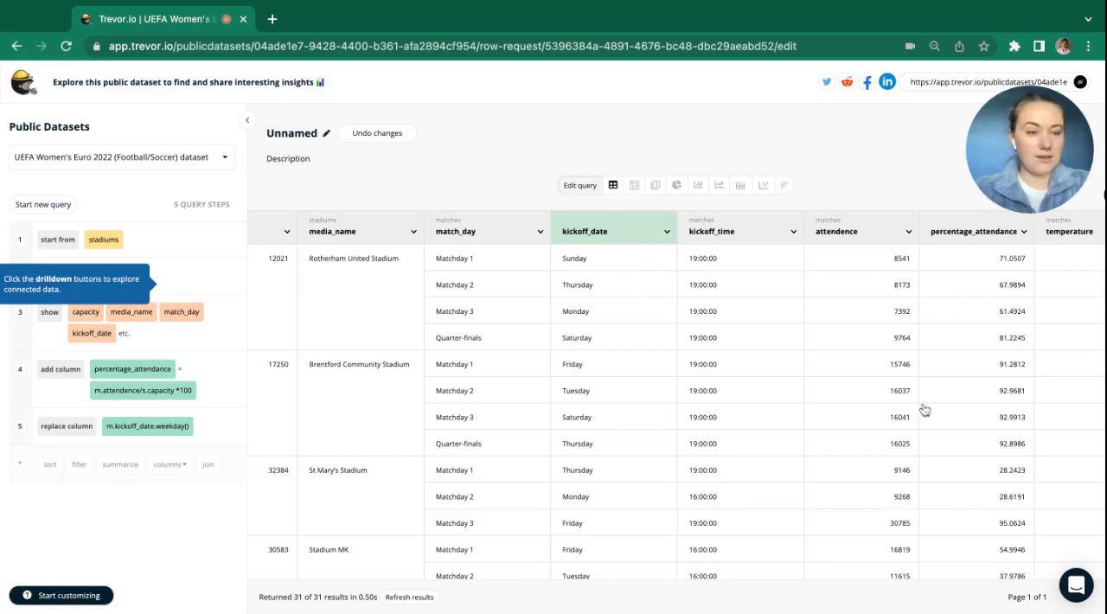
{"action": "scroll", "coordinate": [924, 410], "scroll_direction": "down", "scroll_amount": 2}
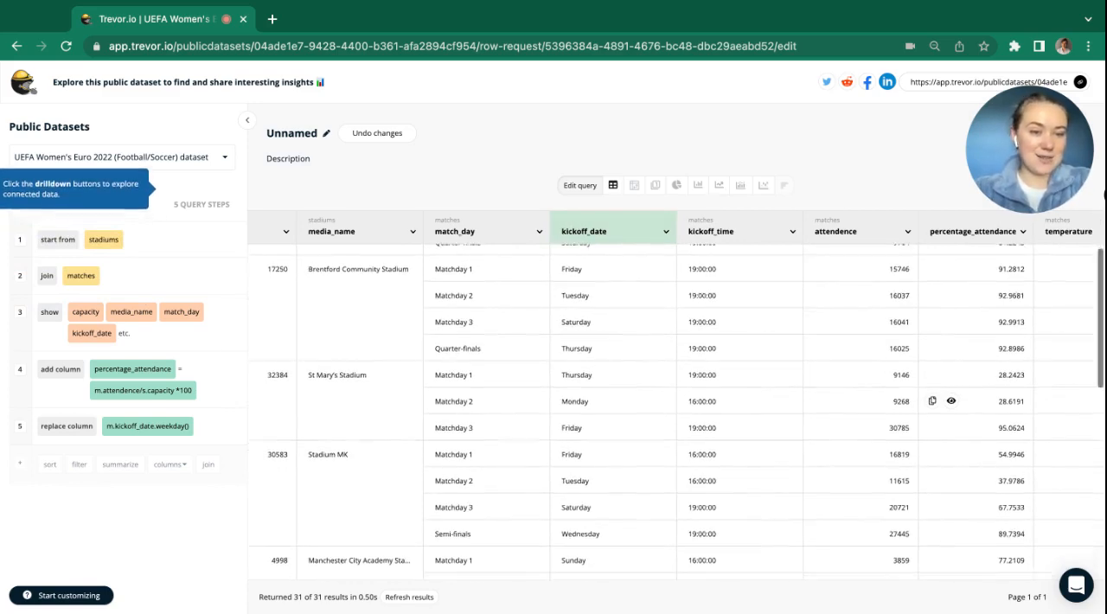
{"action": "scroll", "coordinate": [932, 407], "scroll_direction": "down", "scroll_amount": 2}
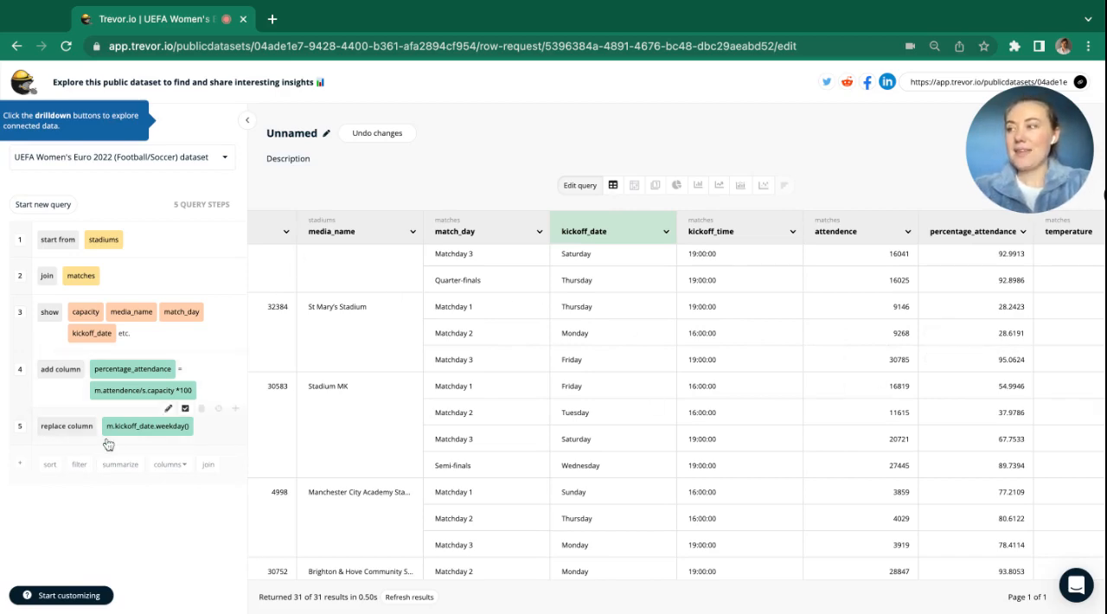
{"action": "left_click", "coordinate": [121, 464]}
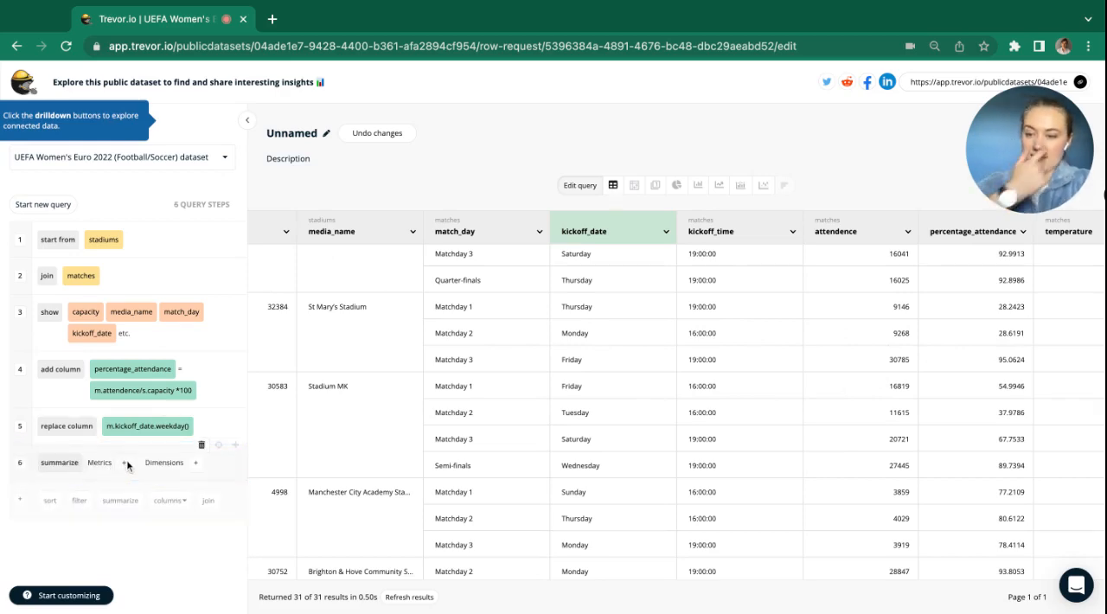
{"action": "left_click", "coordinate": [126, 463]}
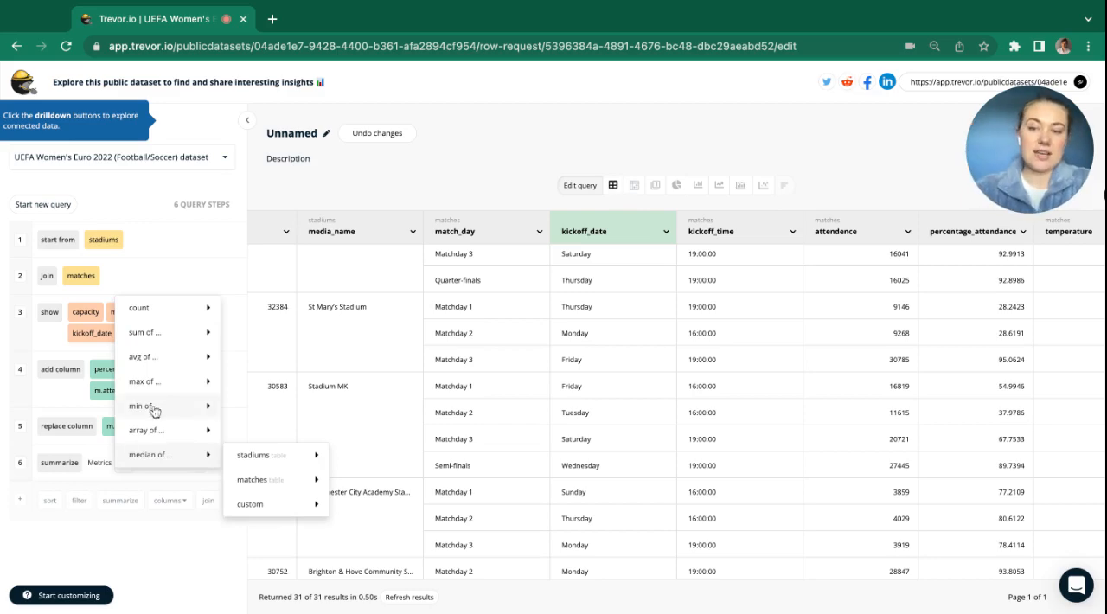
{"action": "mouse_move", "coordinate": [186, 358]}
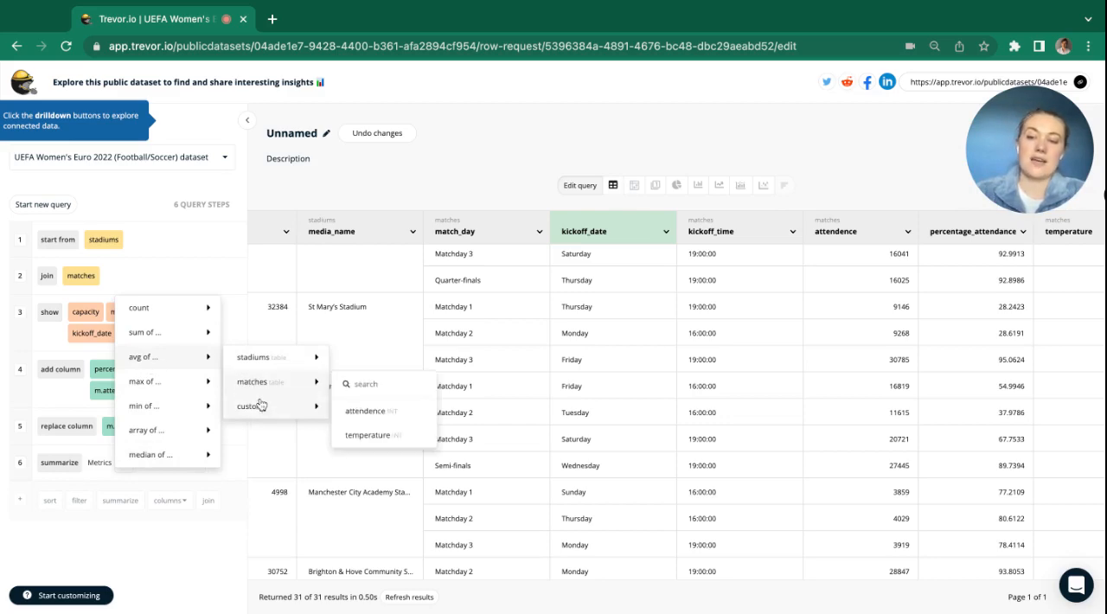
{"action": "mouse_move", "coordinate": [265, 408]}
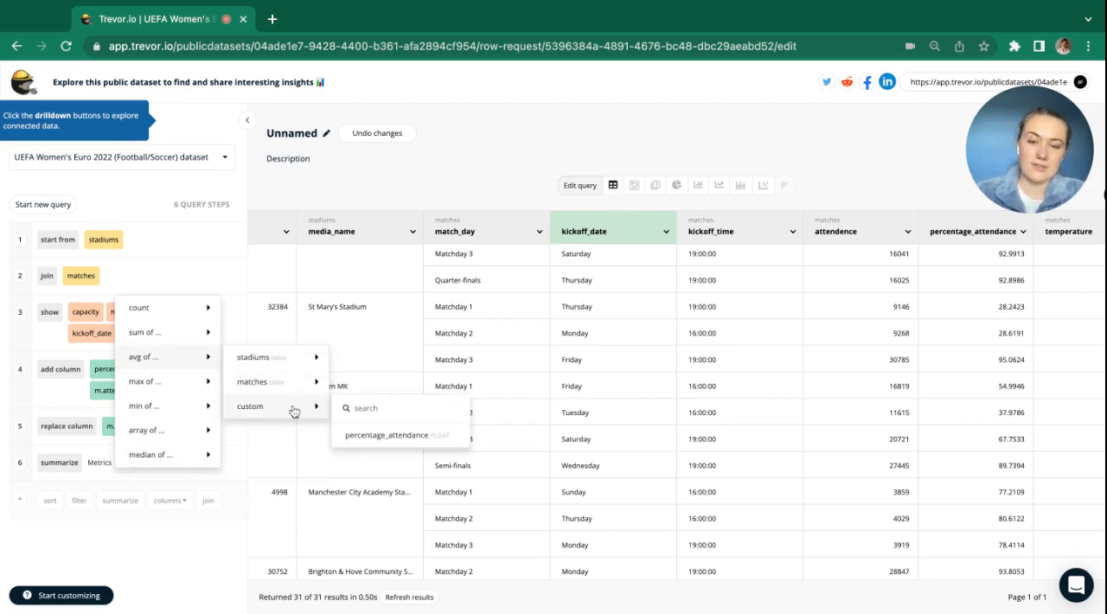
{"action": "left_click", "coordinate": [363, 437]}
Group the average attendance summary by the custom kickoff_date weekday column as its dimension.
{"action": "left_click", "coordinate": [138, 495]}
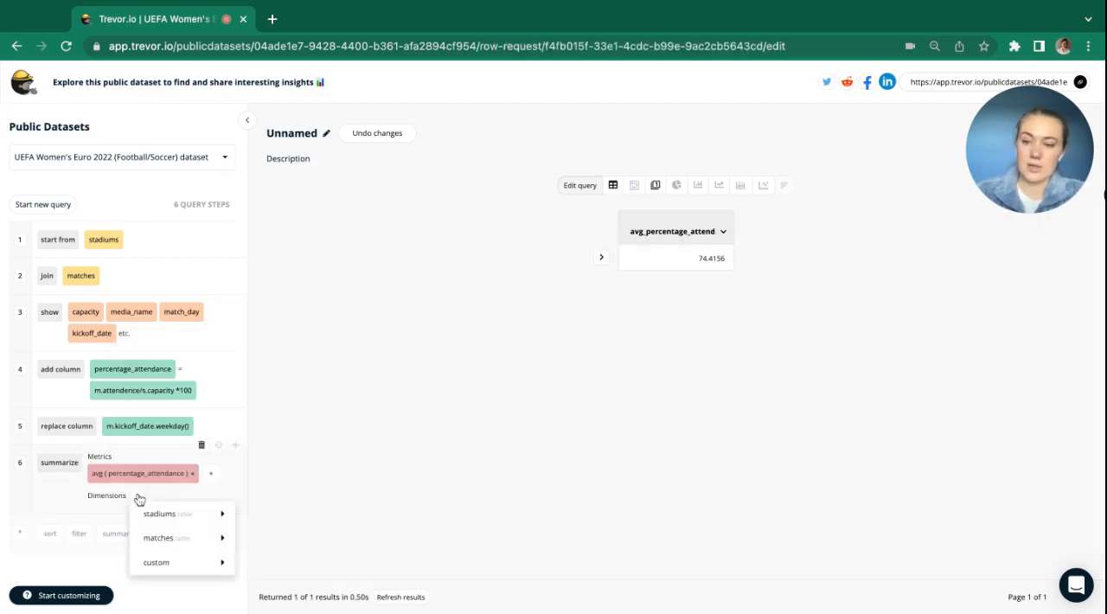
{"action": "mouse_move", "coordinate": [173, 532]}
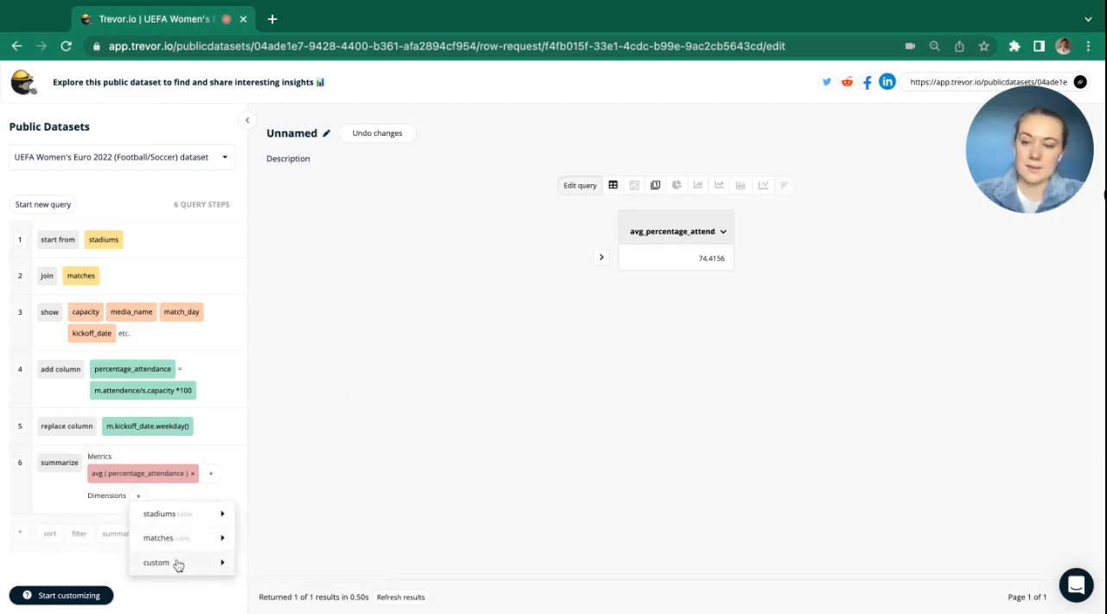
{"action": "mouse_move", "coordinate": [176, 563]}
{"action": "left_click", "coordinate": [285, 538]}
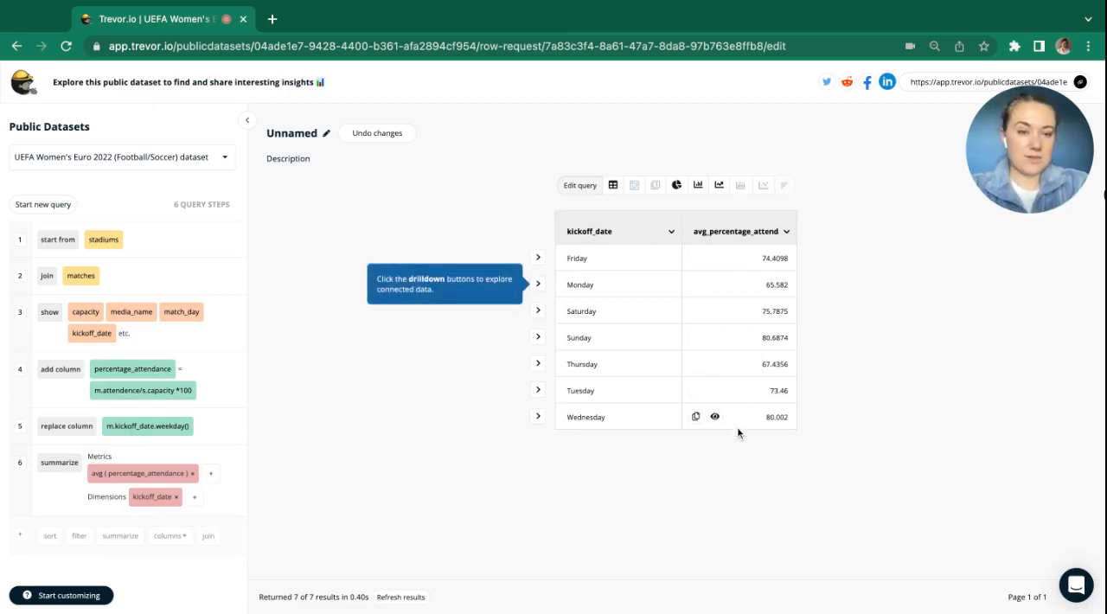
Sort the summarized results by average percentage attendance in descending order.
{"action": "left_click", "coordinate": [783, 233]}
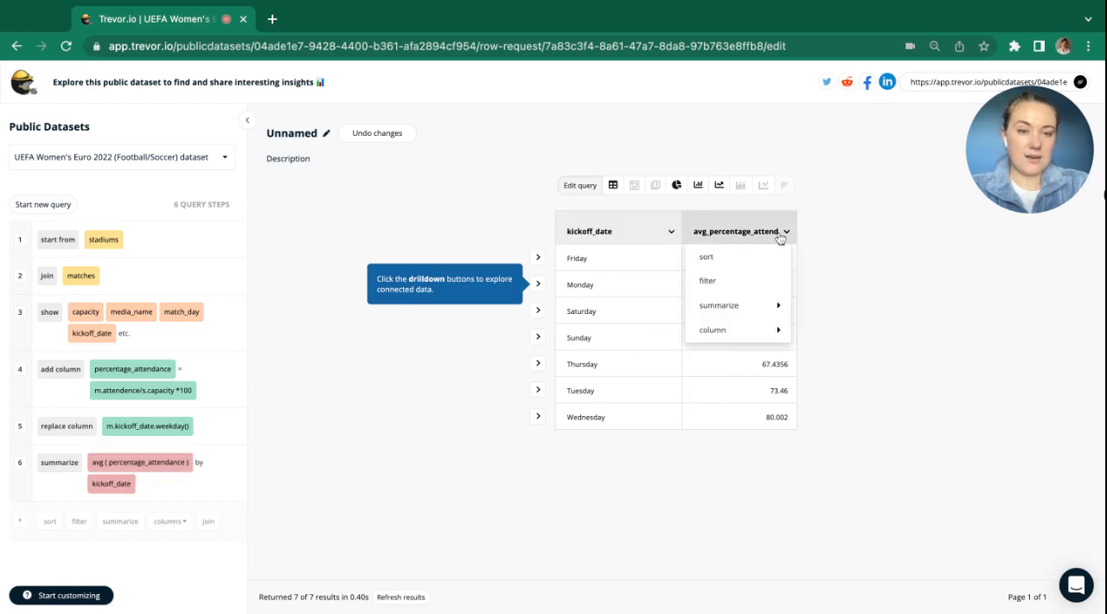
{"action": "left_click", "coordinate": [731, 266]}
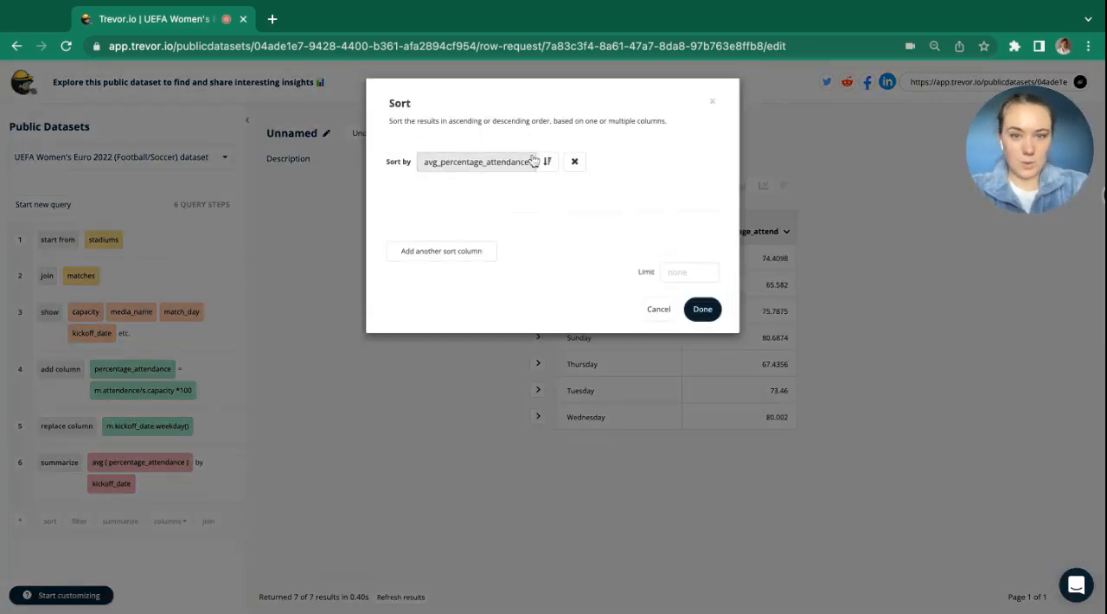
{"action": "left_click", "coordinate": [696, 307]}
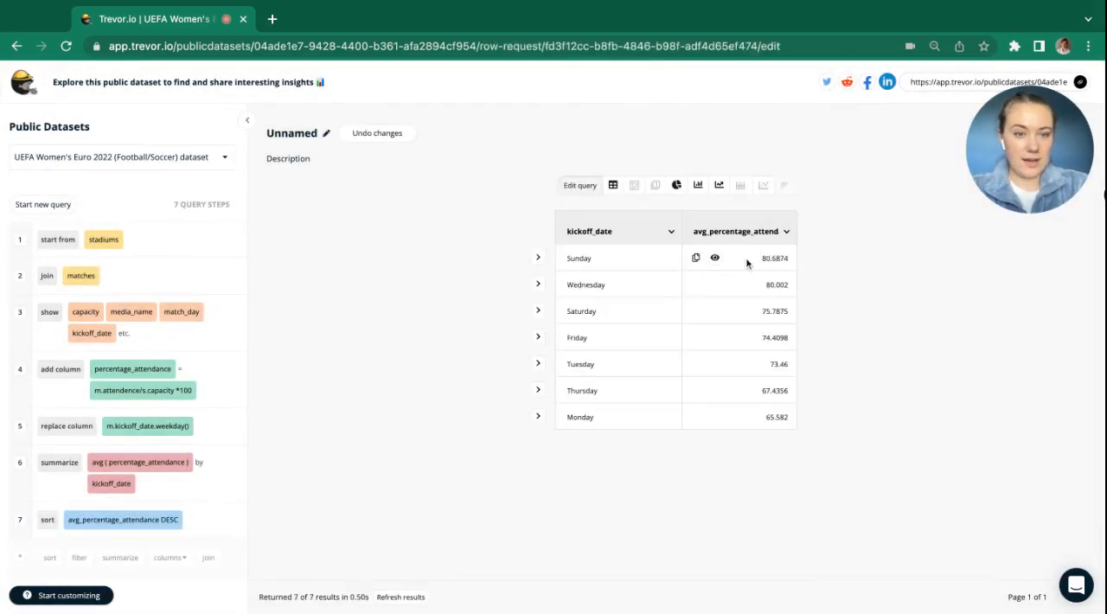